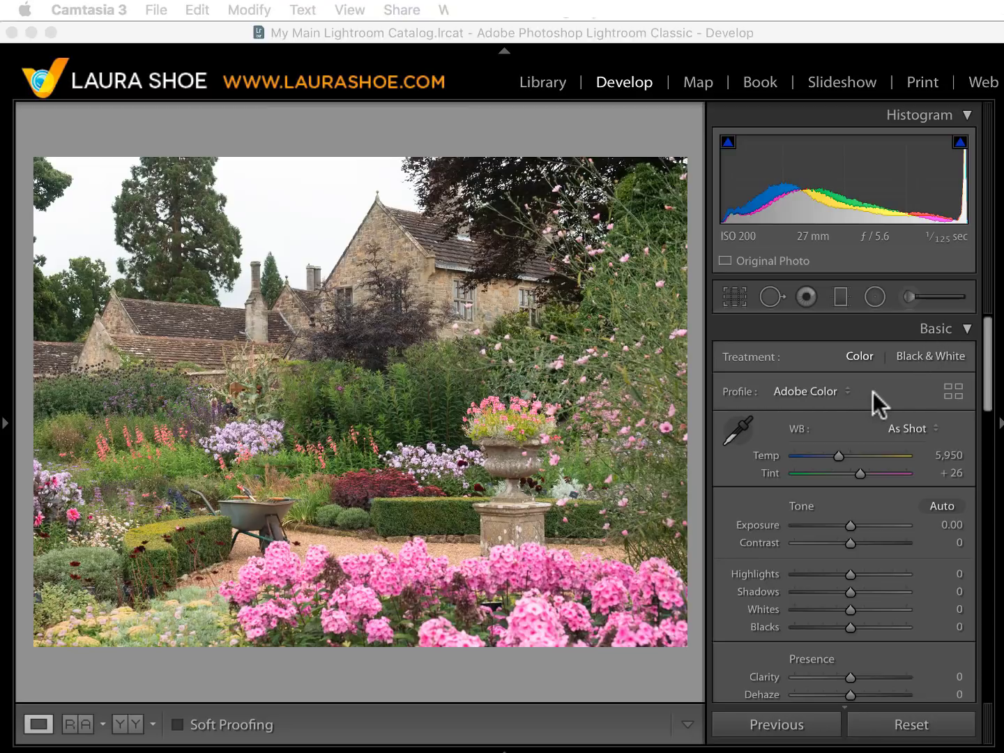
Open the Profile Browser from the Basic panel and expand the Adobe Raw group
left_click(952, 393)
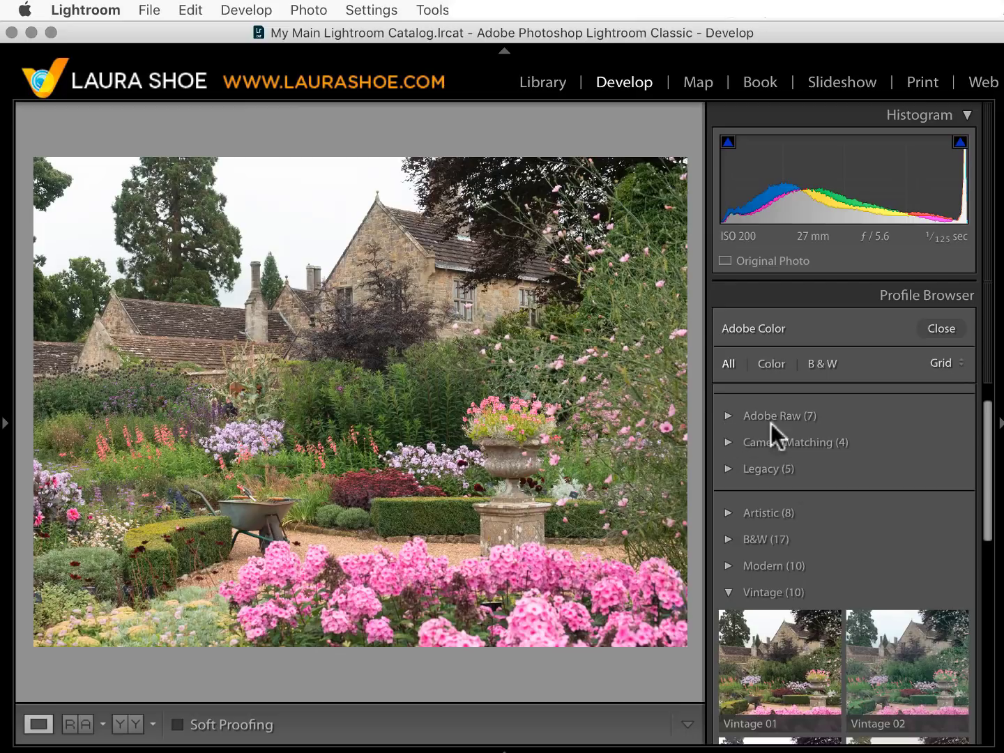
left_click(743, 418)
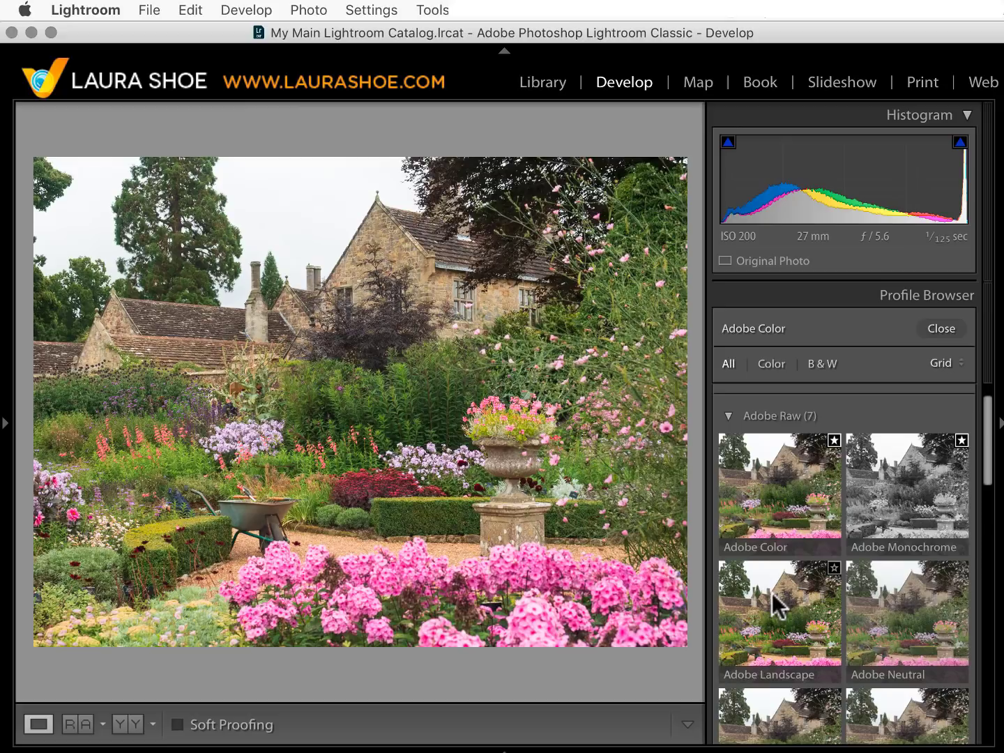
Try Adobe Color on the garden photo, then apply the Adobe Standard profile
scroll(772, 593, "down", 3)
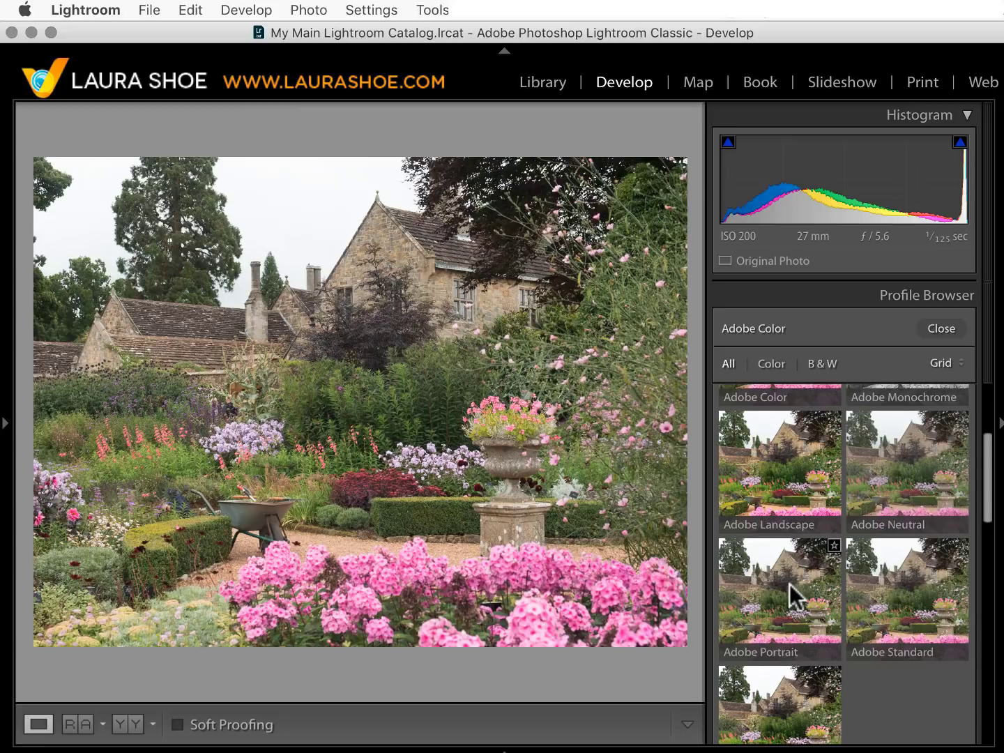
scroll(794, 590, "up", 3)
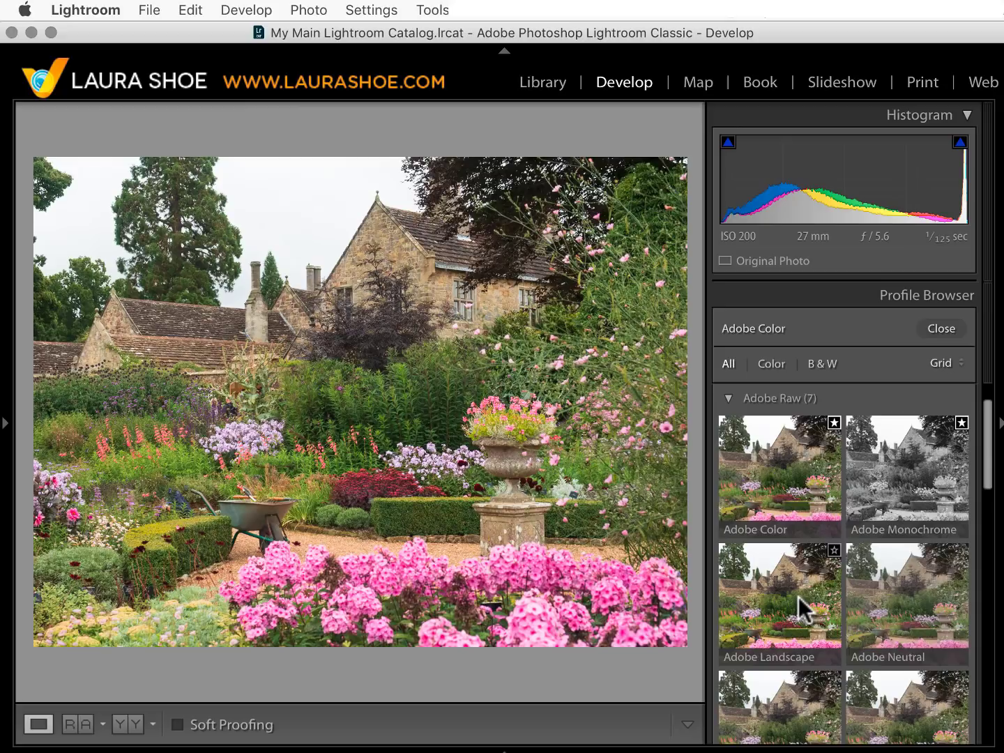
scroll(774, 429, "down", 1)
left_click(774, 429)
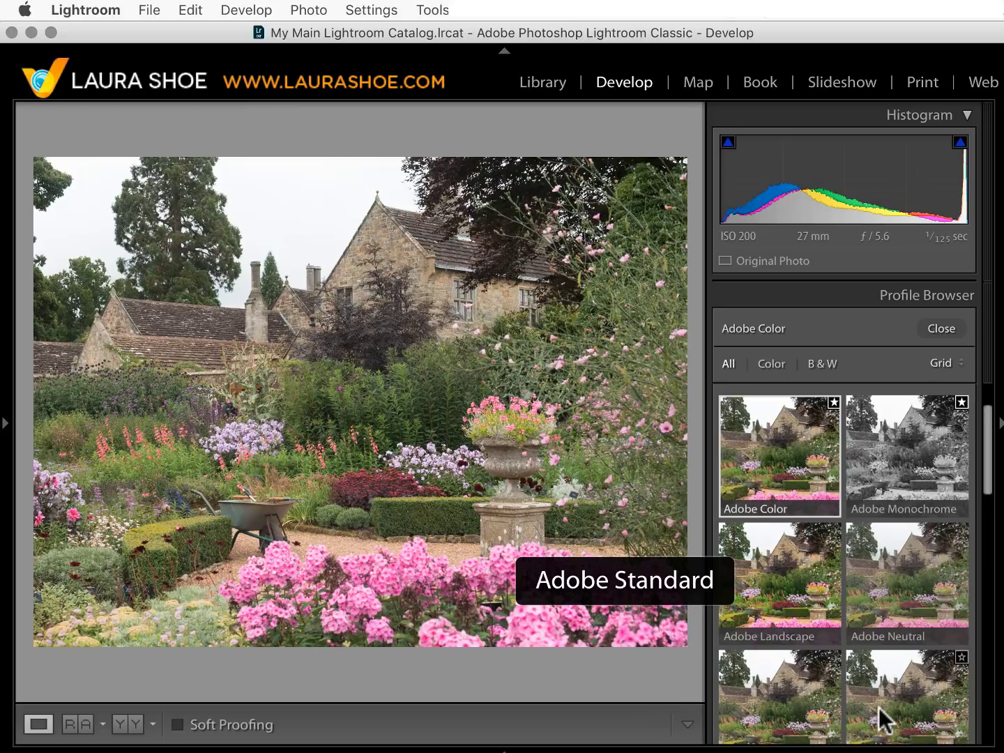
scroll(879, 707, "down", 3)
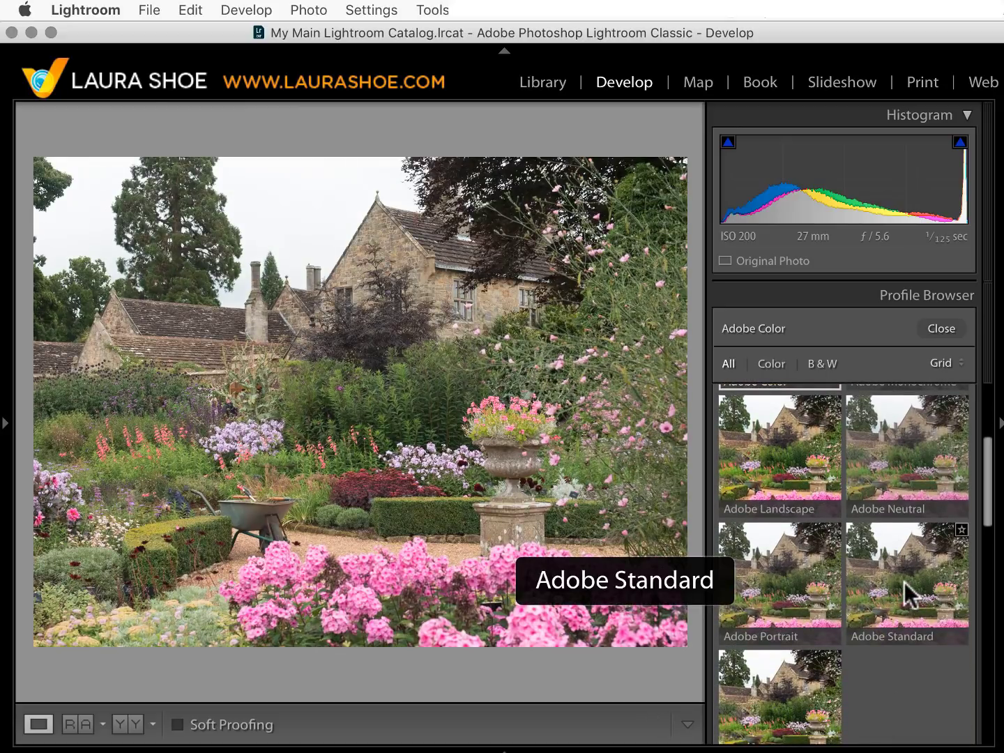
left_click(903, 582)
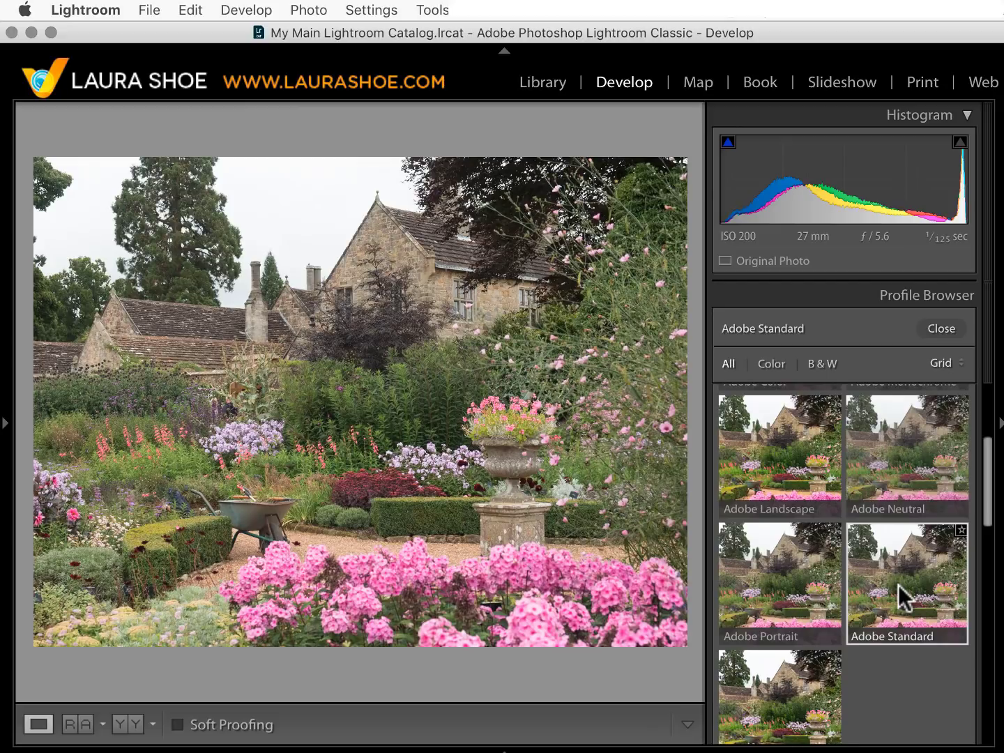
scroll(898, 586, "up", 5)
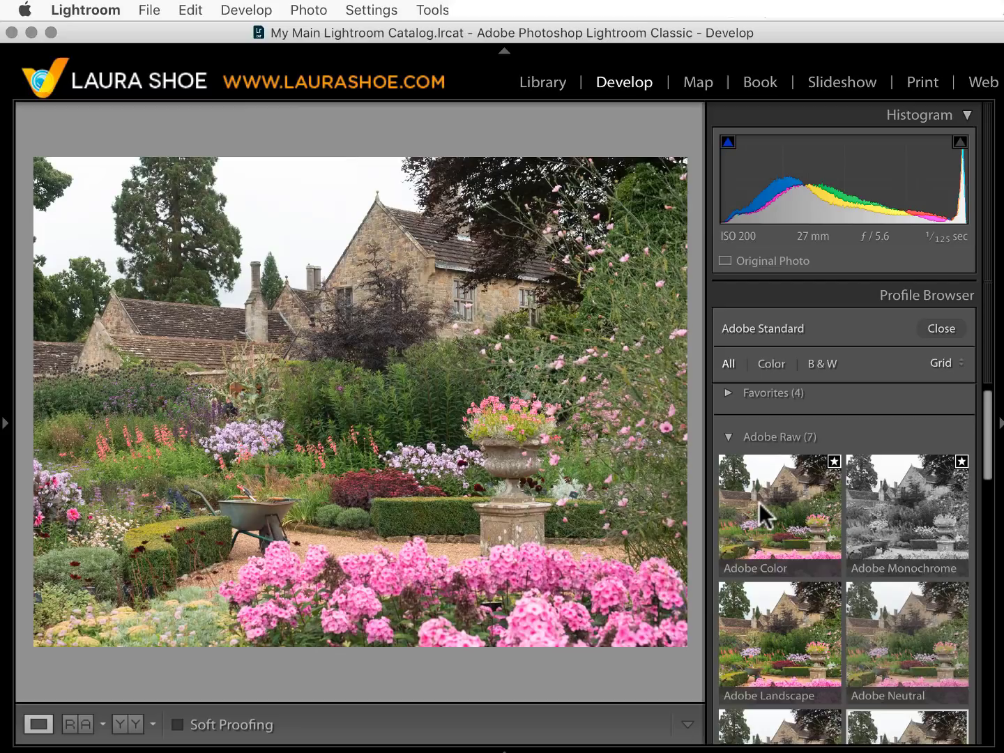
Compare Adobe Color with Adobe Neutral, then apply Adobe Vivid to the garden photo
left_click(759, 503)
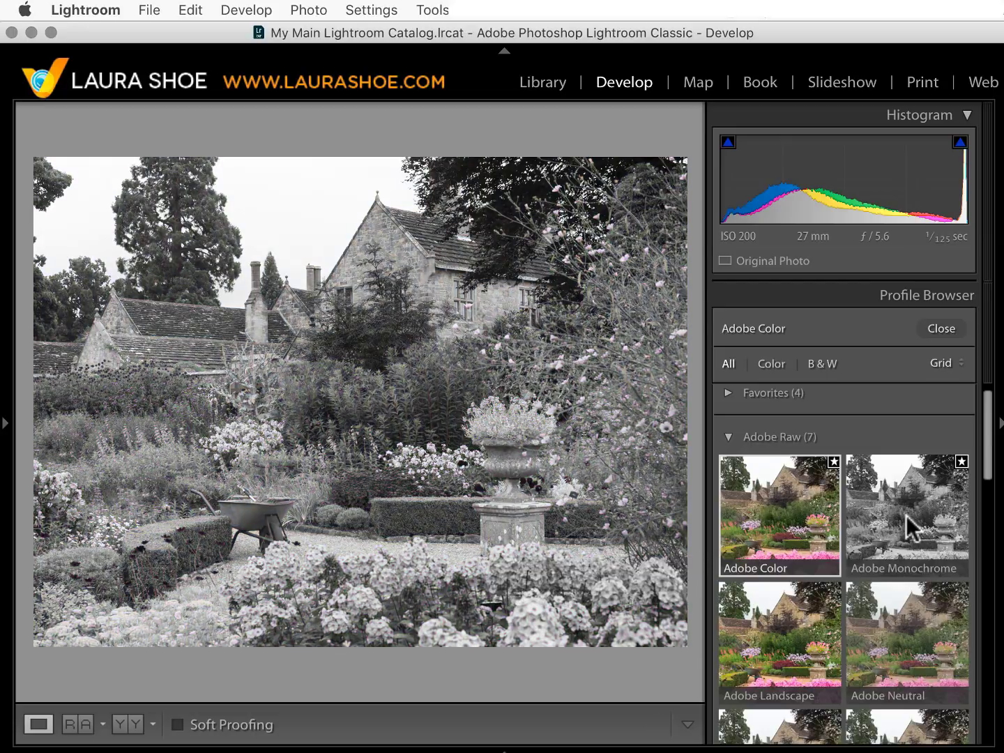
scroll(906, 515, "down", 3)
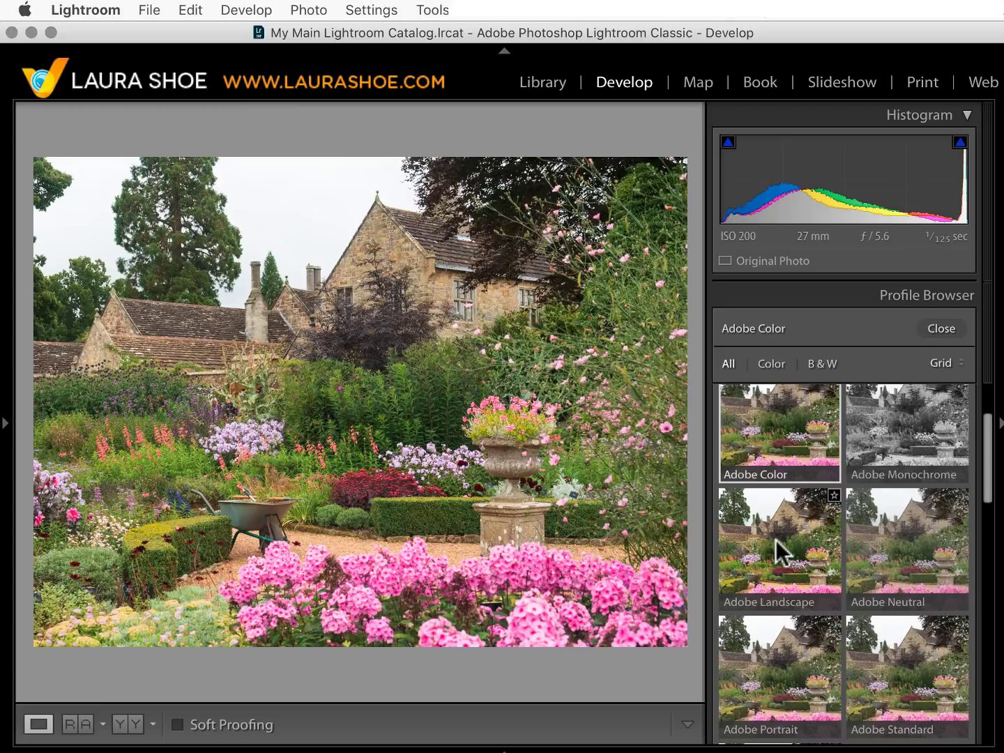
left_click(913, 559)
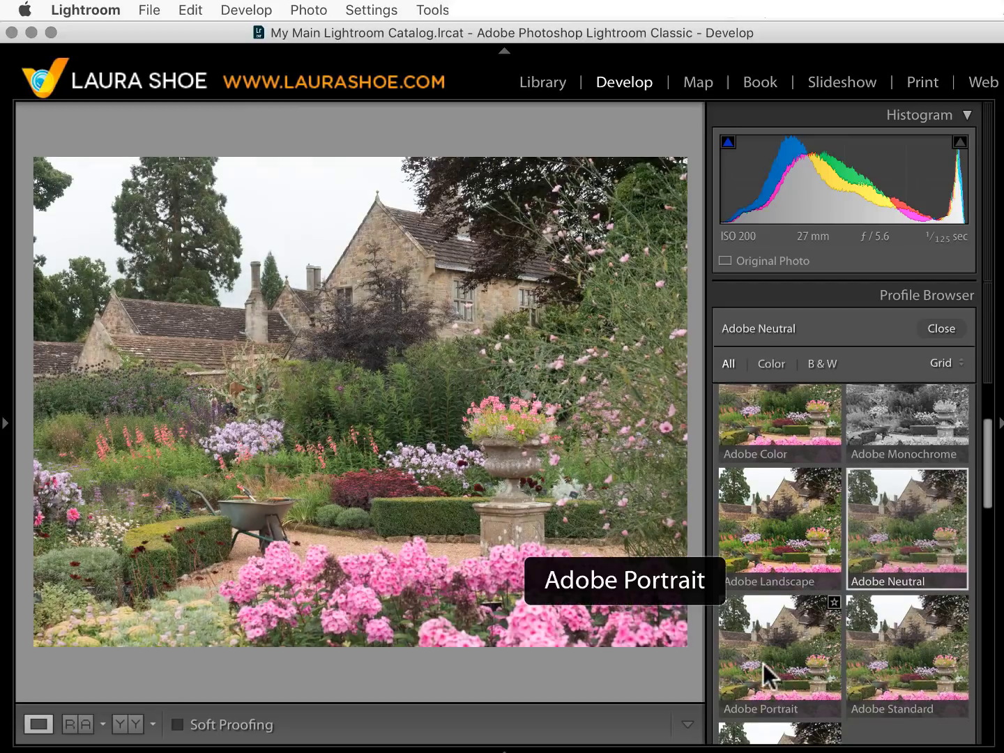
scroll(766, 653, "down", 1)
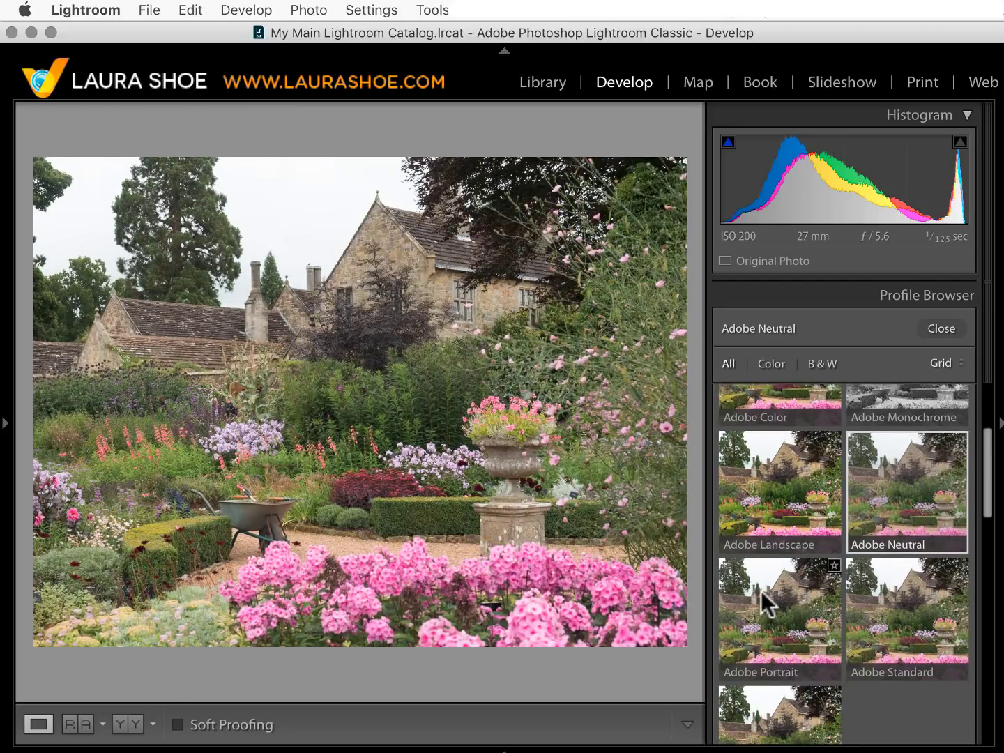
scroll(890, 604, "down", 4)
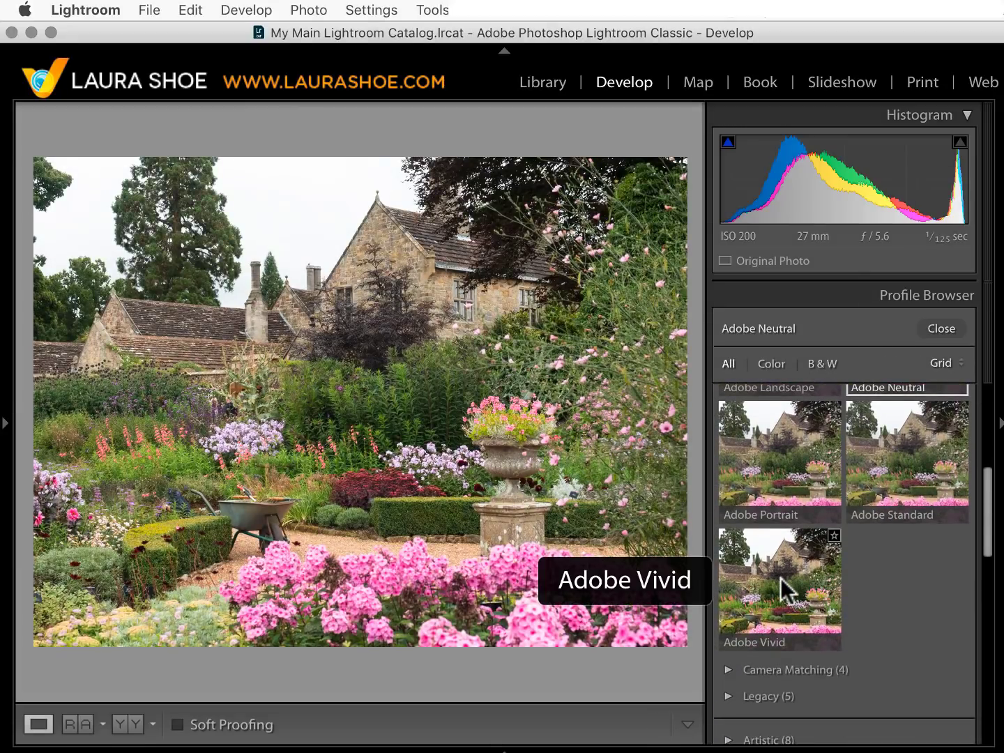
left_click(781, 578)
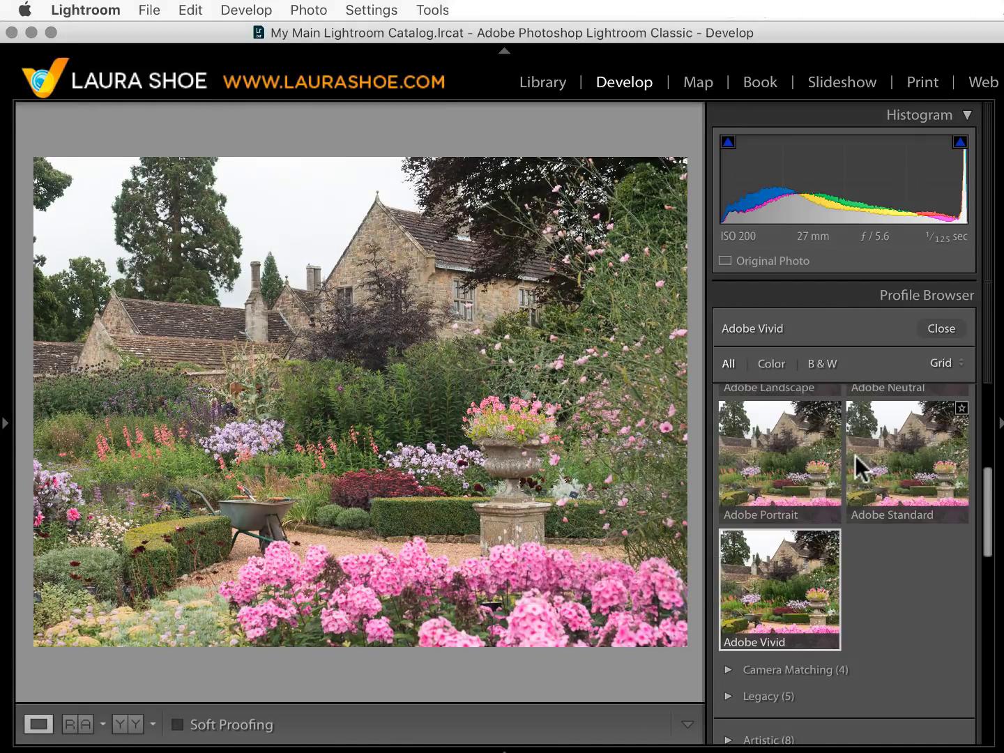
Switch the Profile Browser display from Grid to Large, then to a name-only List
left_click(943, 363)
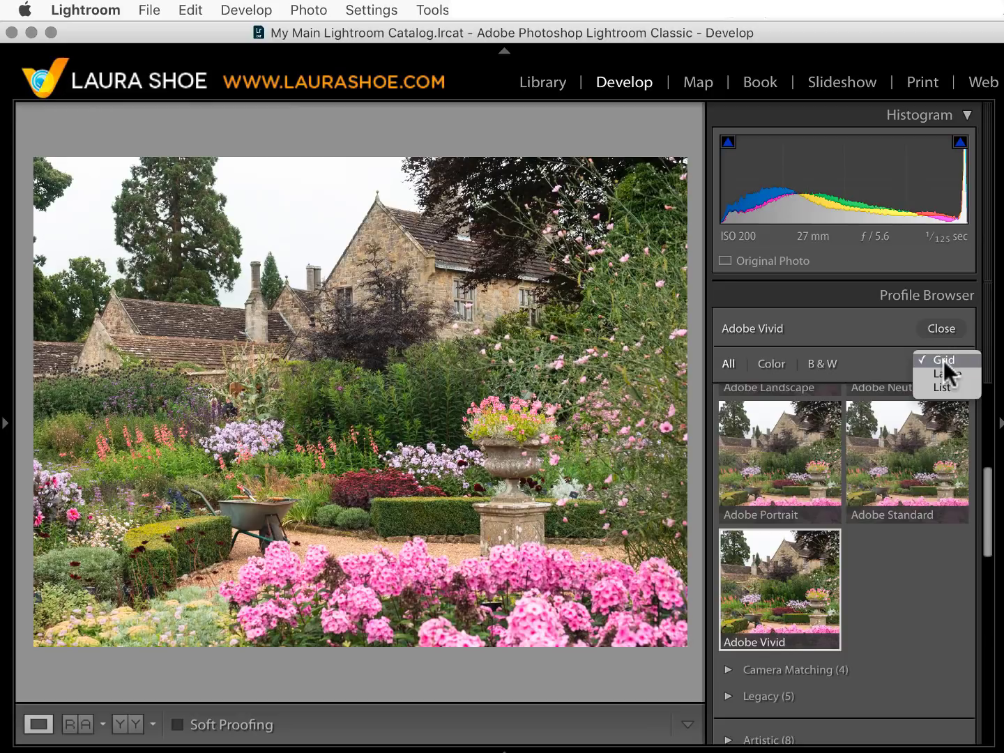
left_click(943, 376)
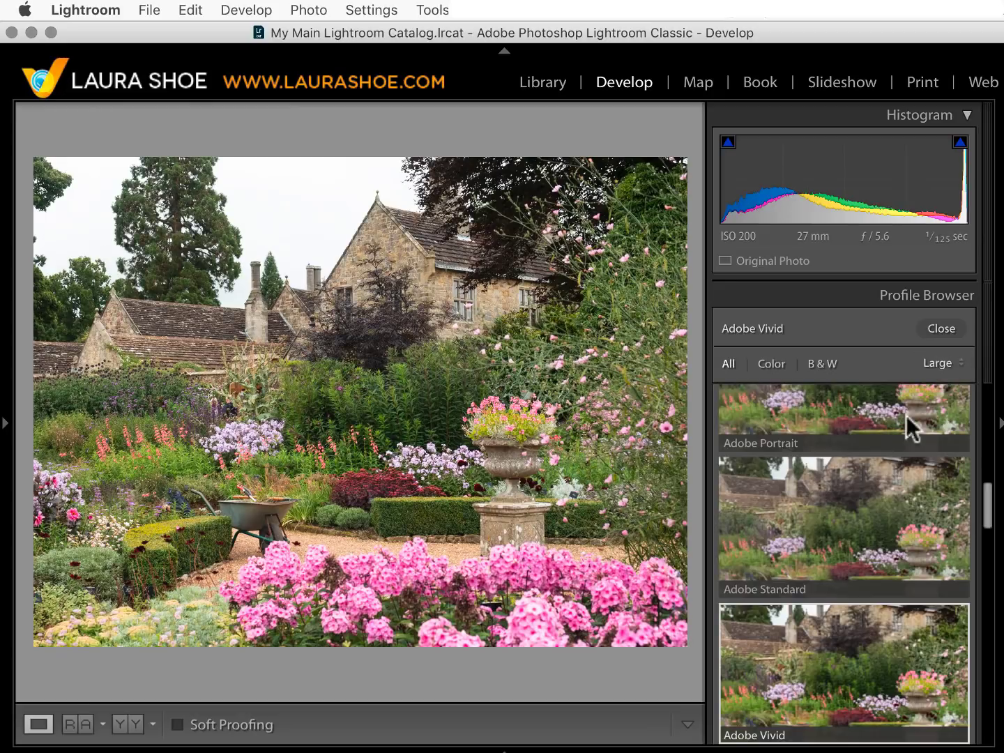
left_click(934, 362)
left_click(937, 373)
left_click(937, 366)
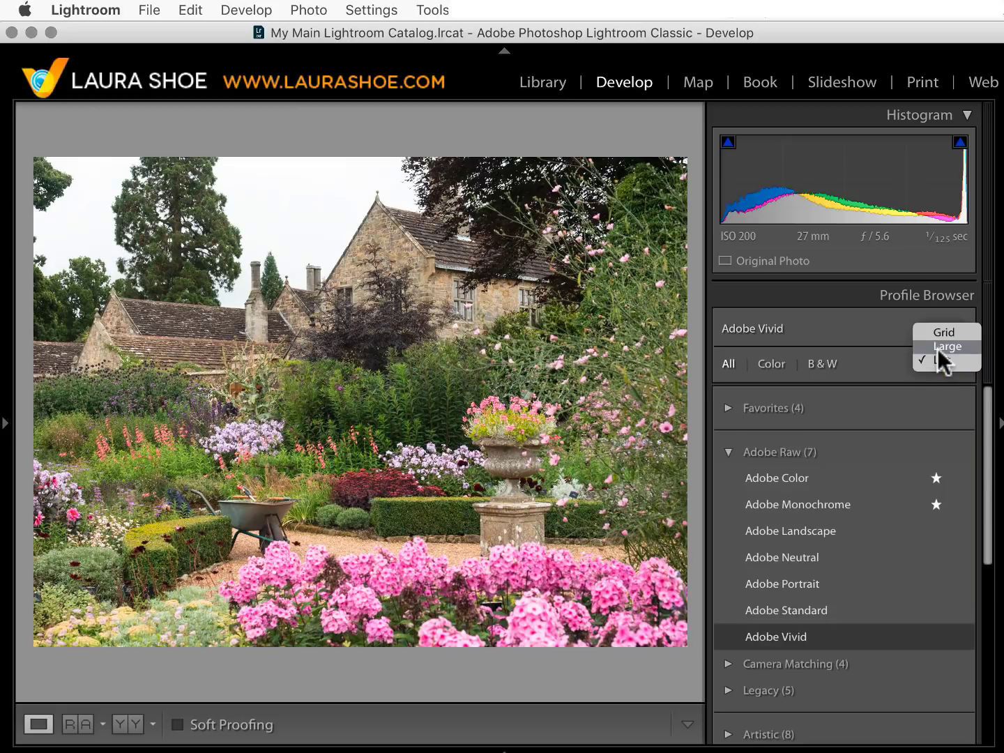
left_click(938, 361)
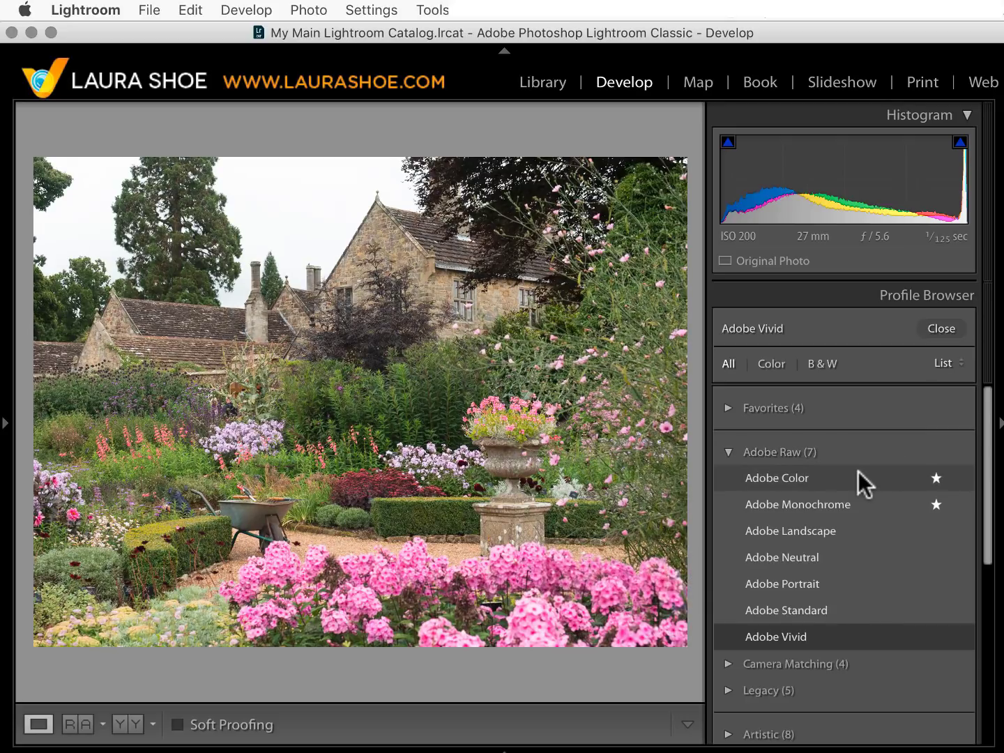
scroll(858, 471, "down", 2)
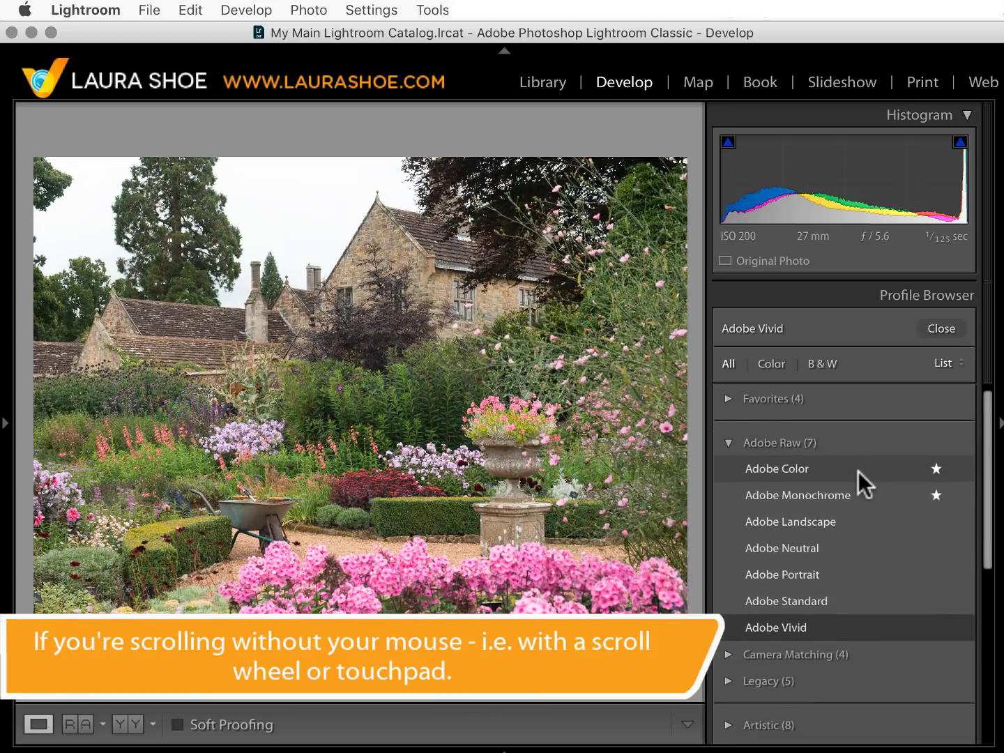
scroll(858, 472, "down", 5)
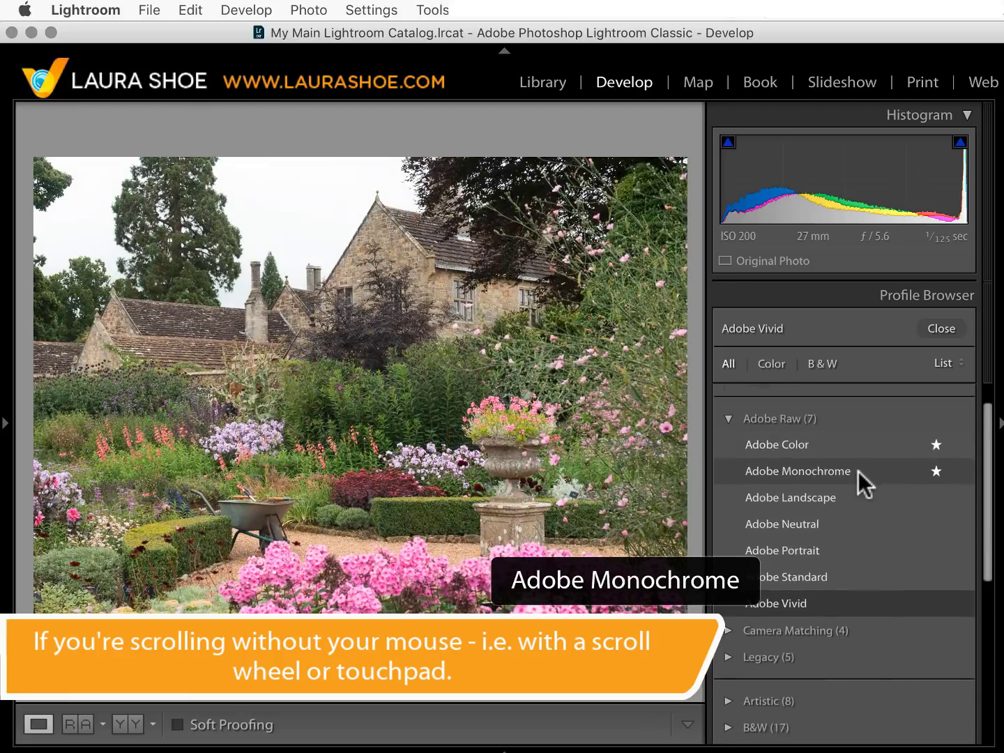
scroll(858, 471, "down", 3)
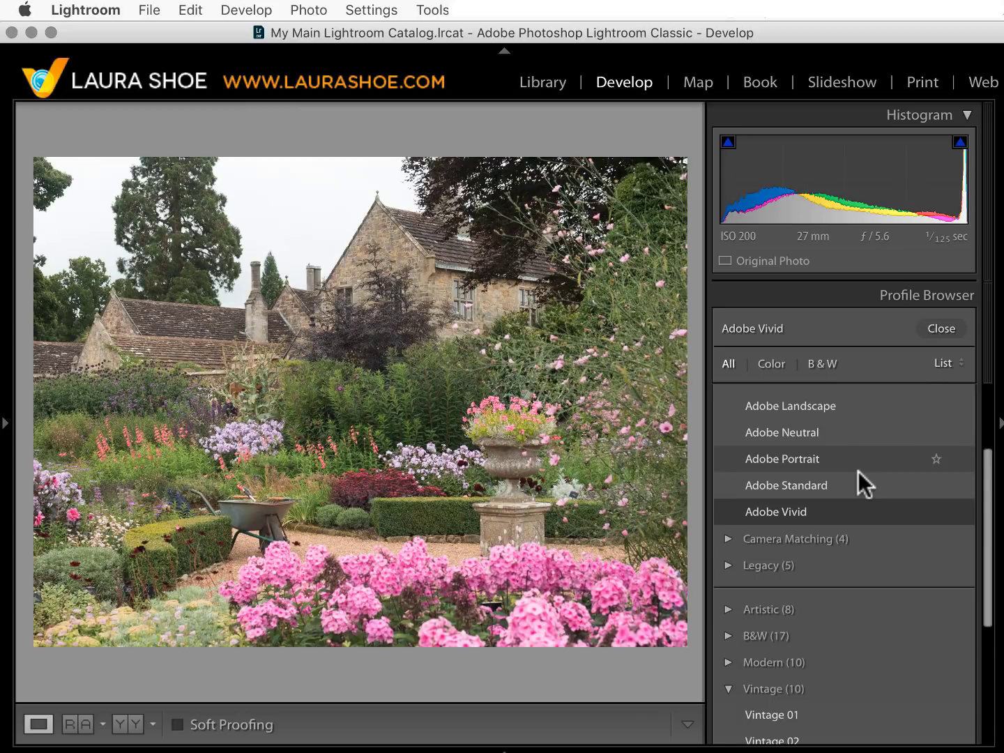
Mark Adobe Portrait as a favourite profile and close the Profile Browser
left_click(935, 458)
scroll(841, 467, "up", 8)
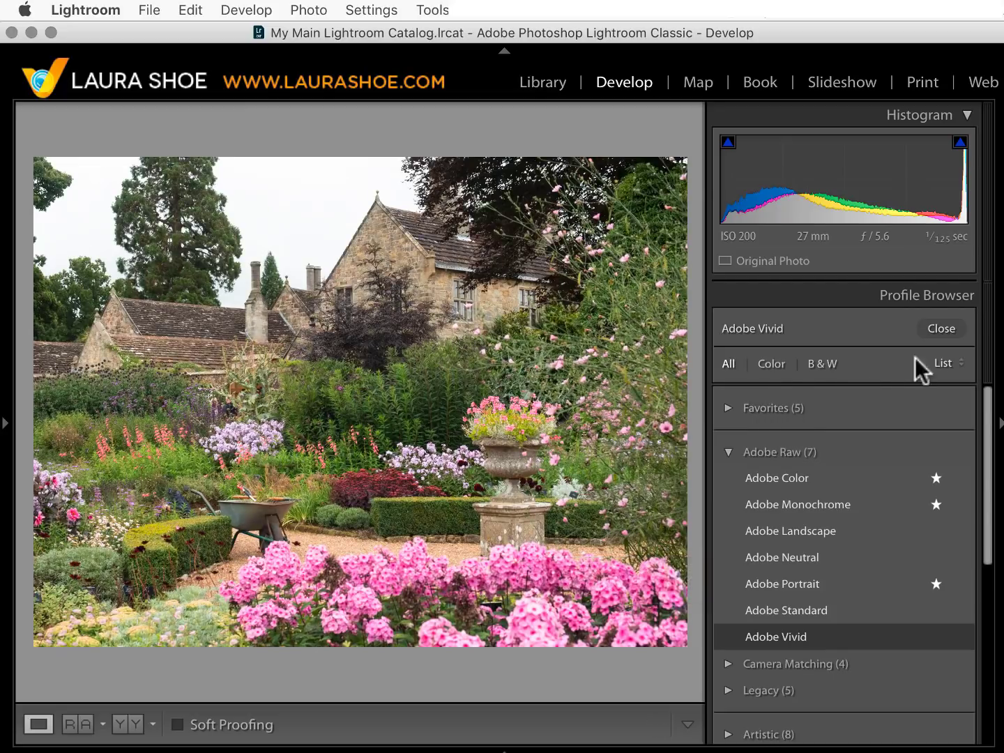
left_click(931, 329)
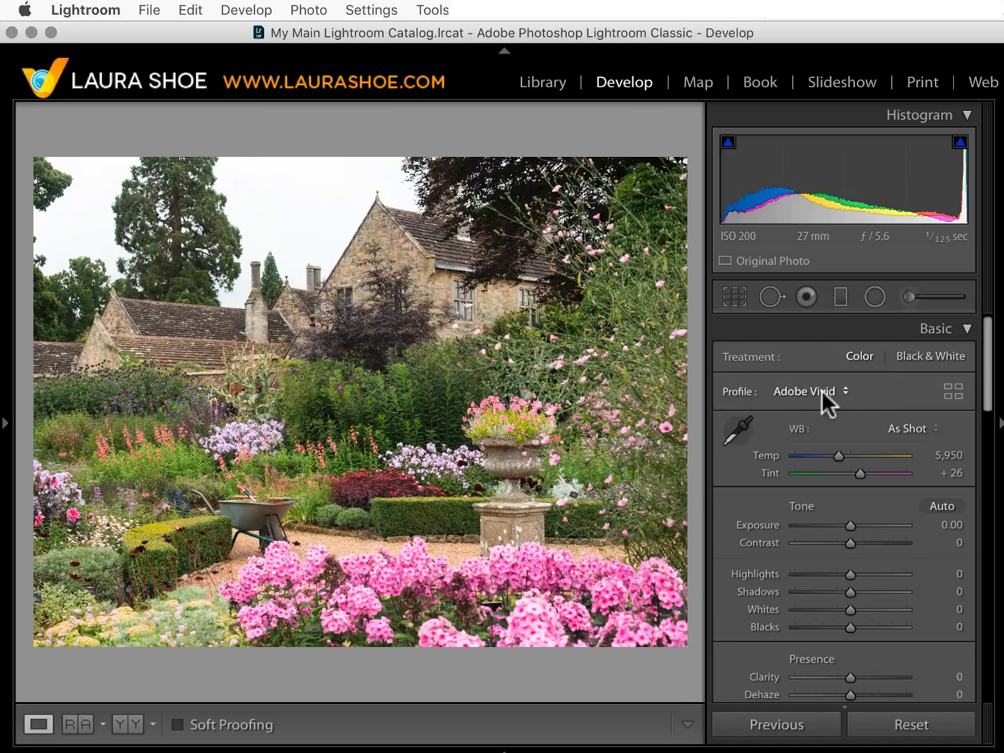
Check the favourites quick list keeping Adobe Vivid, then reopen the browser with Adobe Raw collapsed
left_click(841, 395)
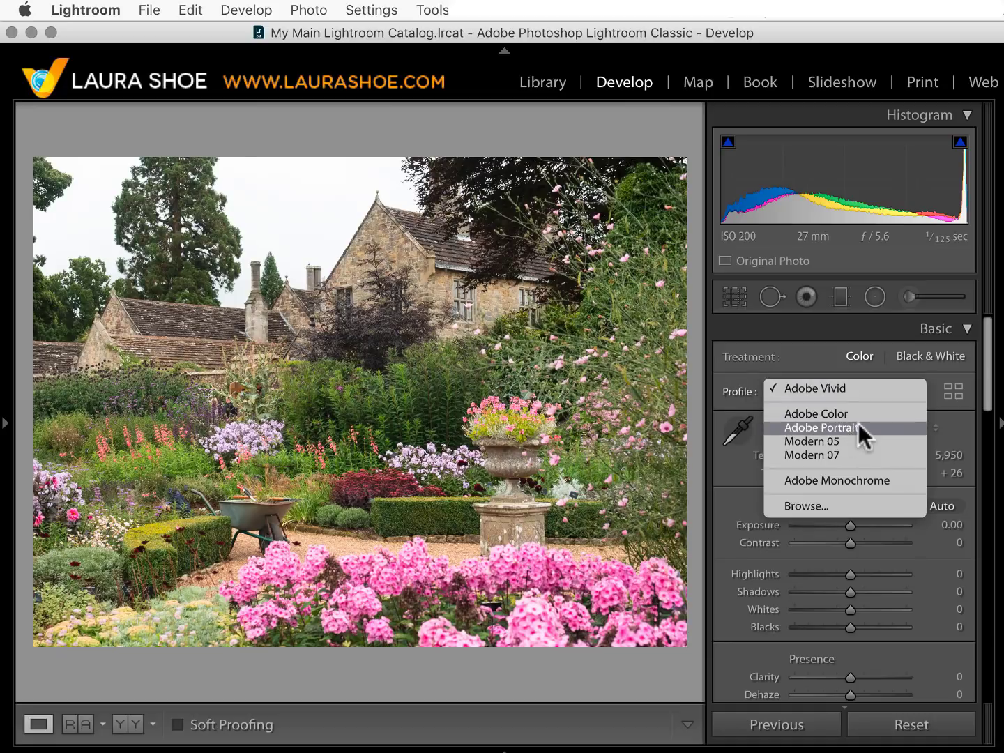
left_click(740, 387)
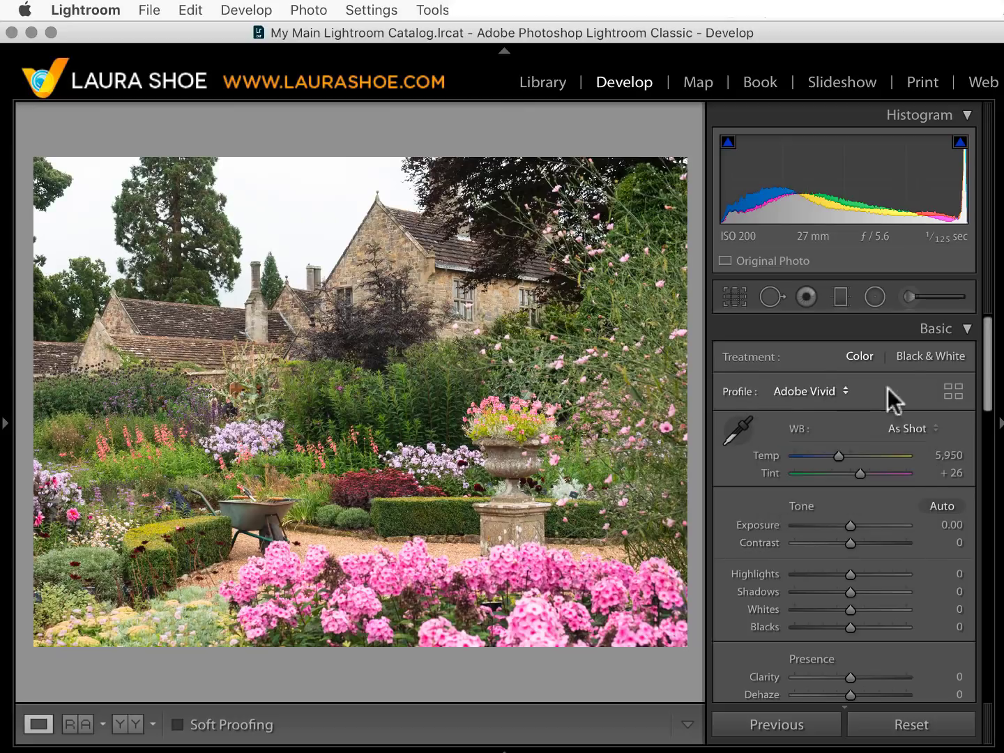
left_click(954, 392)
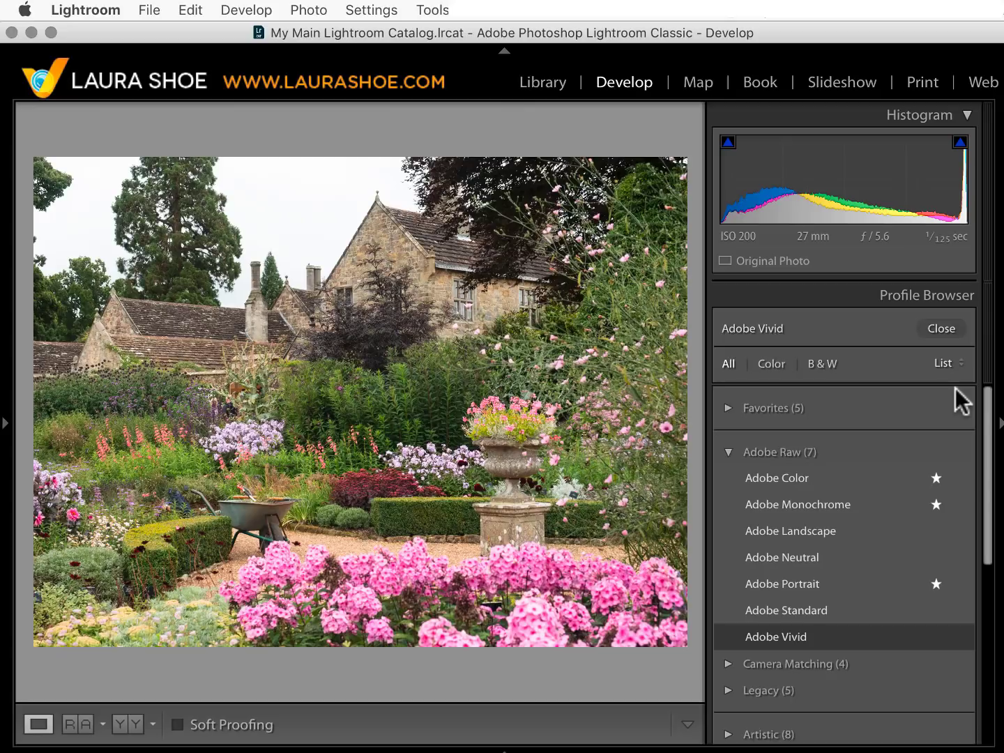
left_click(729, 453)
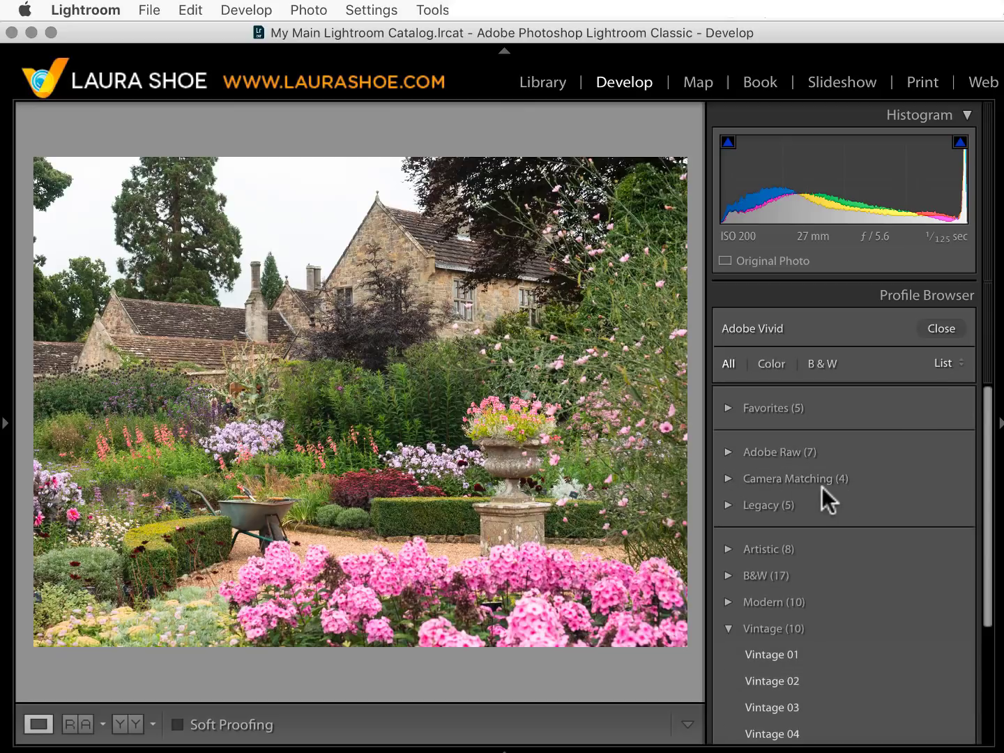
Browse the Camera Matching profiles, then collapse the Camera Matching and Vintage groups
left_click(724, 478)
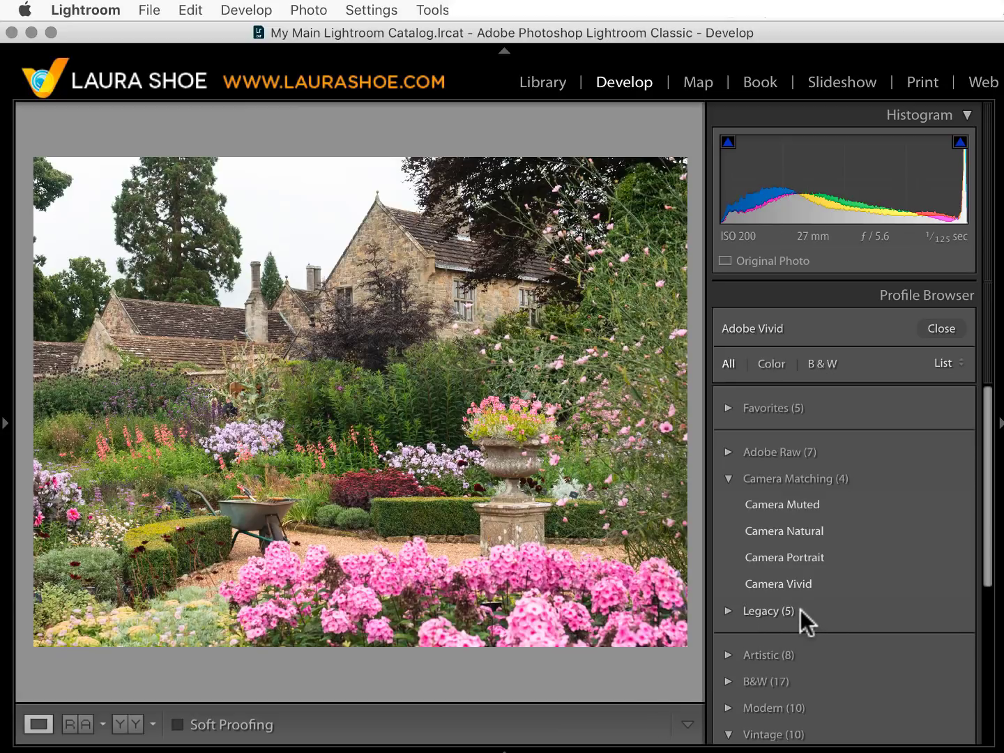
left_click(728, 479)
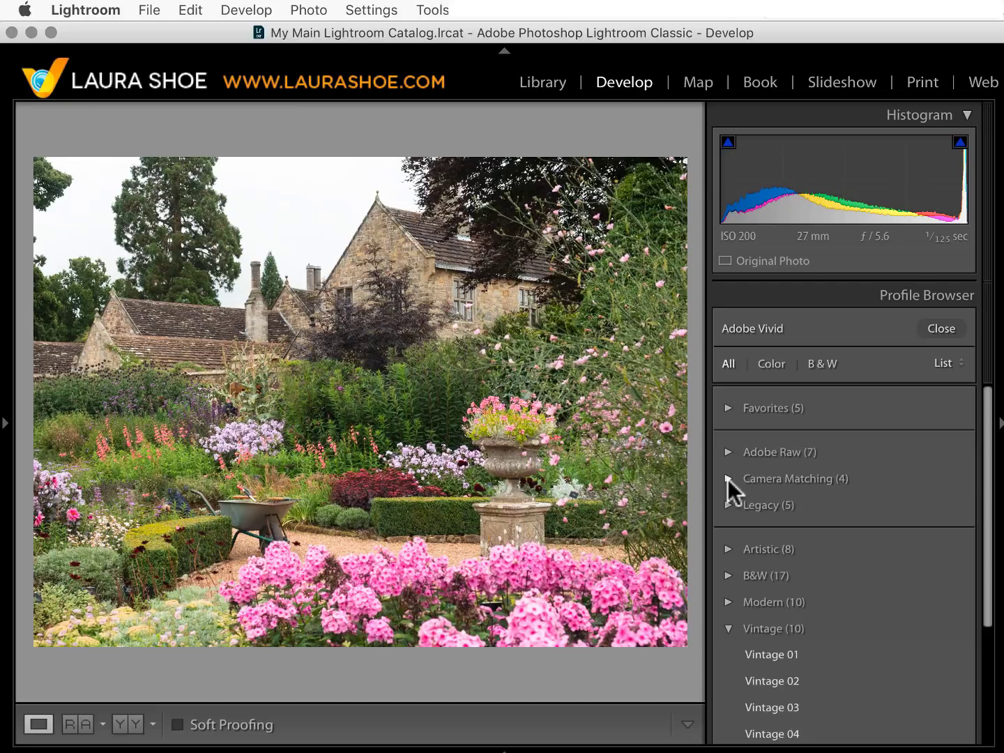
left_click(728, 629)
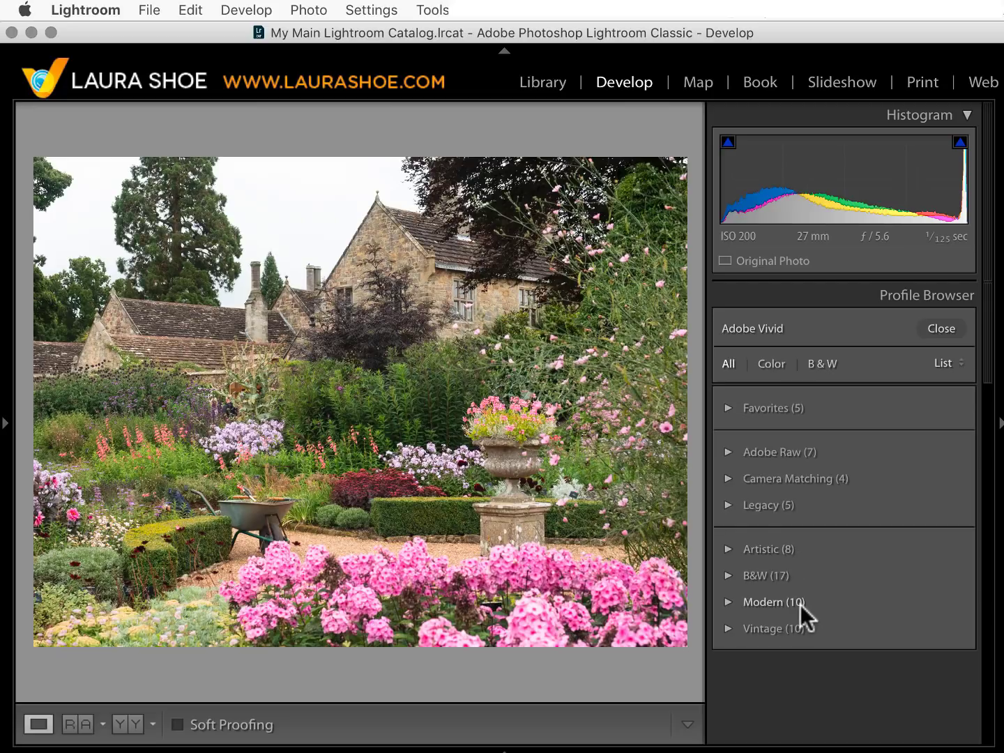
Preview the Artistic, Modern, Vintage and B&W profiles on the photo, collapsing each group afterwards
left_click(728, 547)
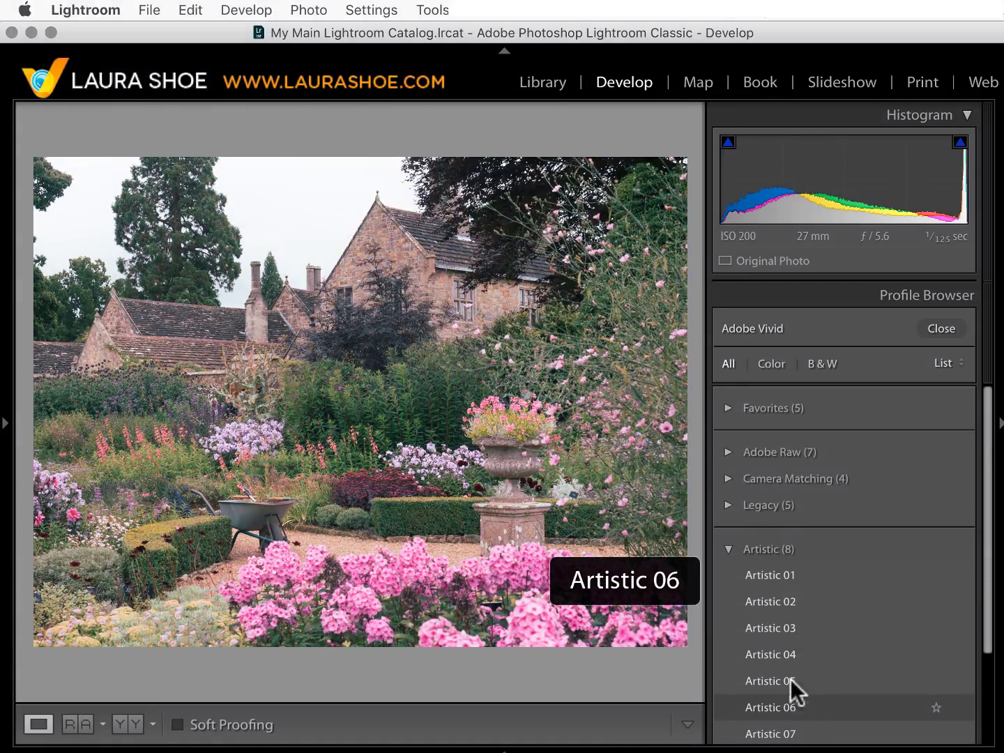
left_click(727, 549)
left_click(757, 602)
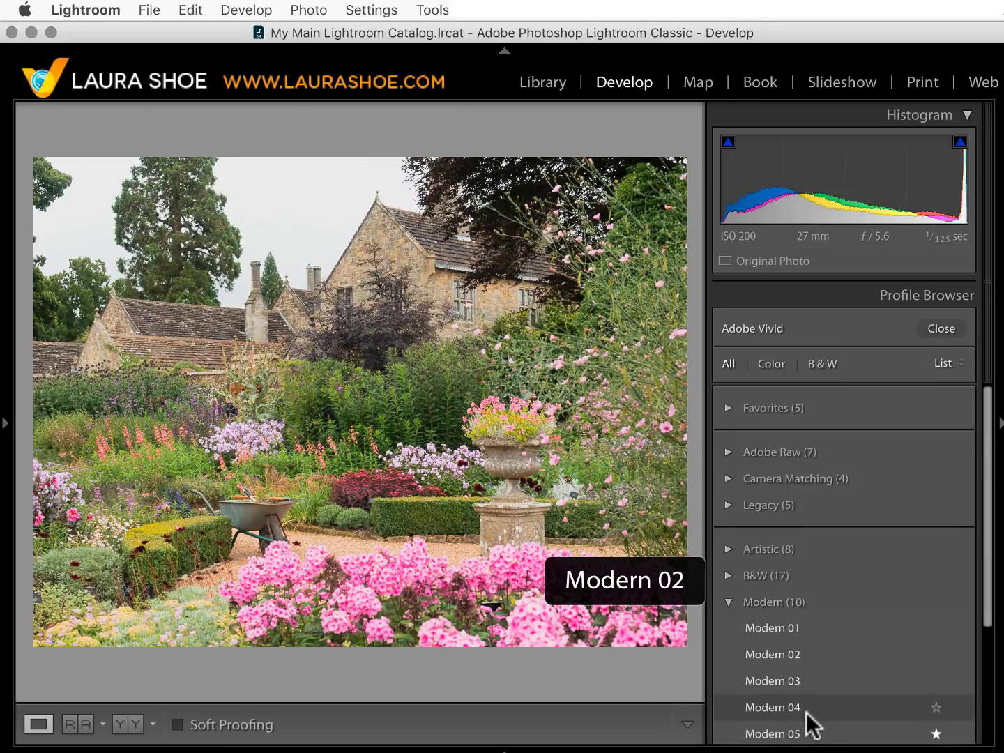
scroll(805, 669, "down", 2)
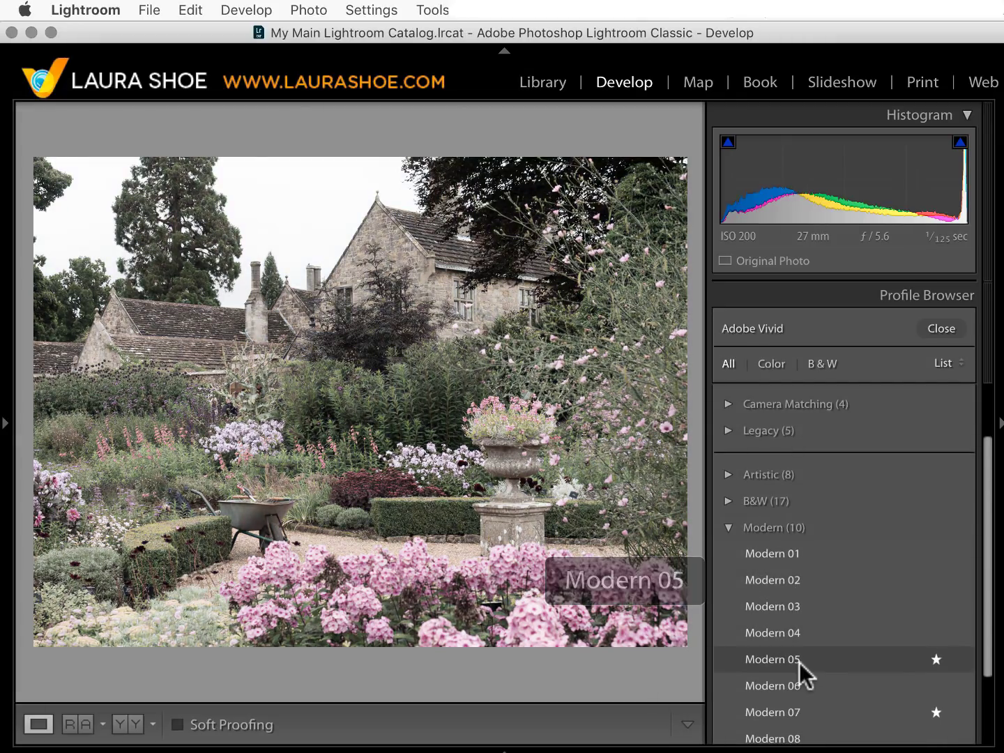
left_click(729, 530)
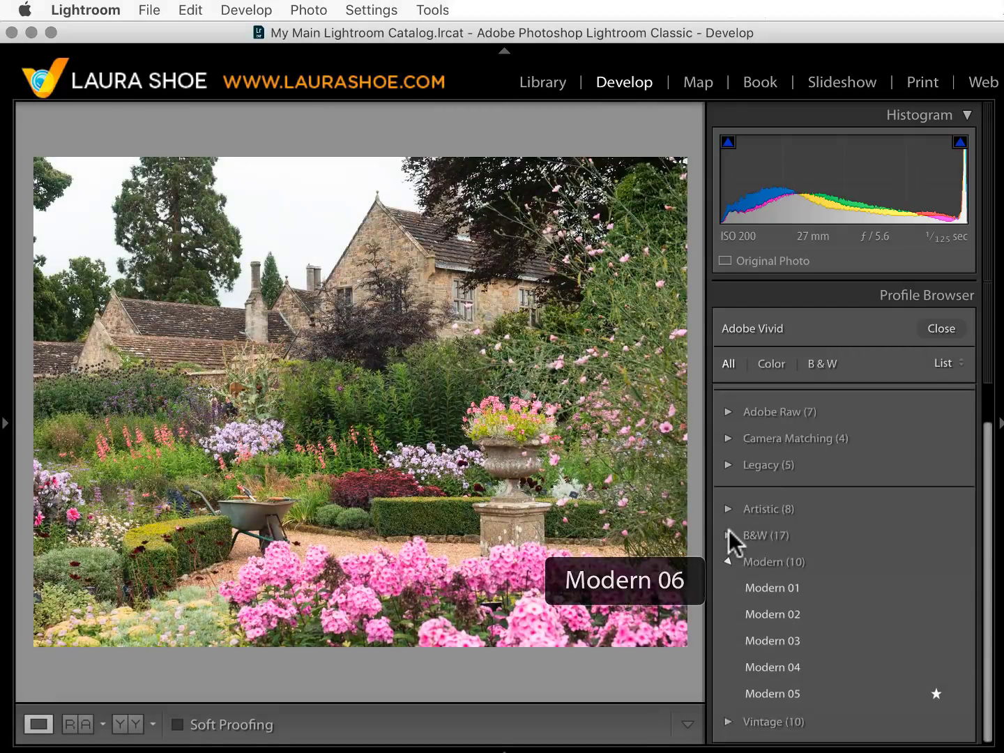
left_click(727, 628)
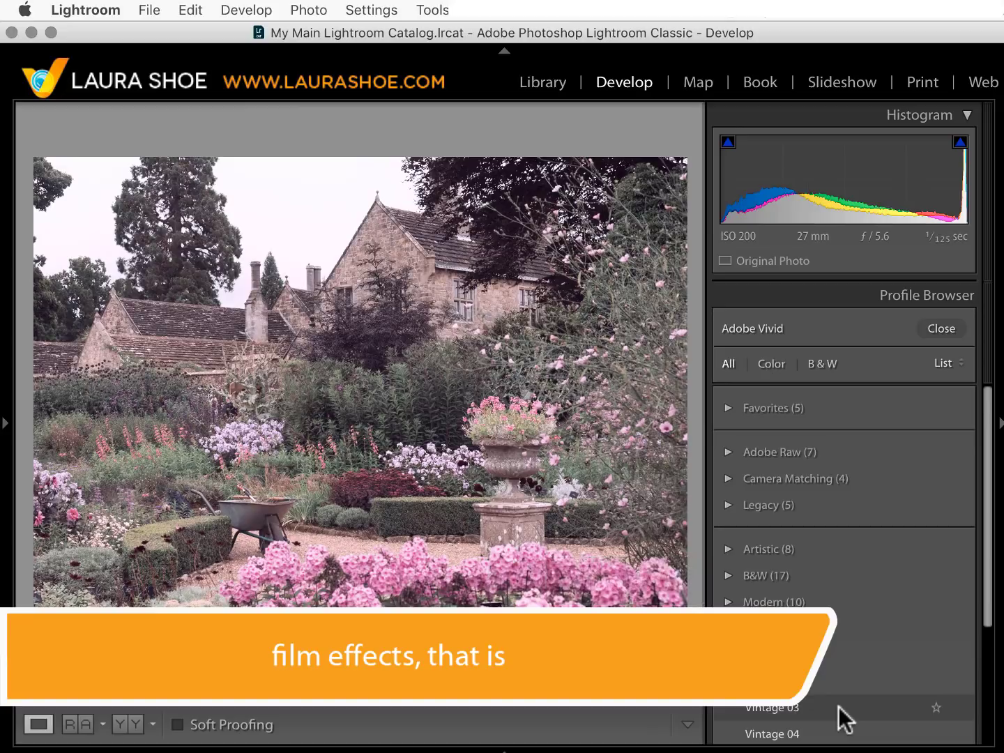
left_click(727, 630)
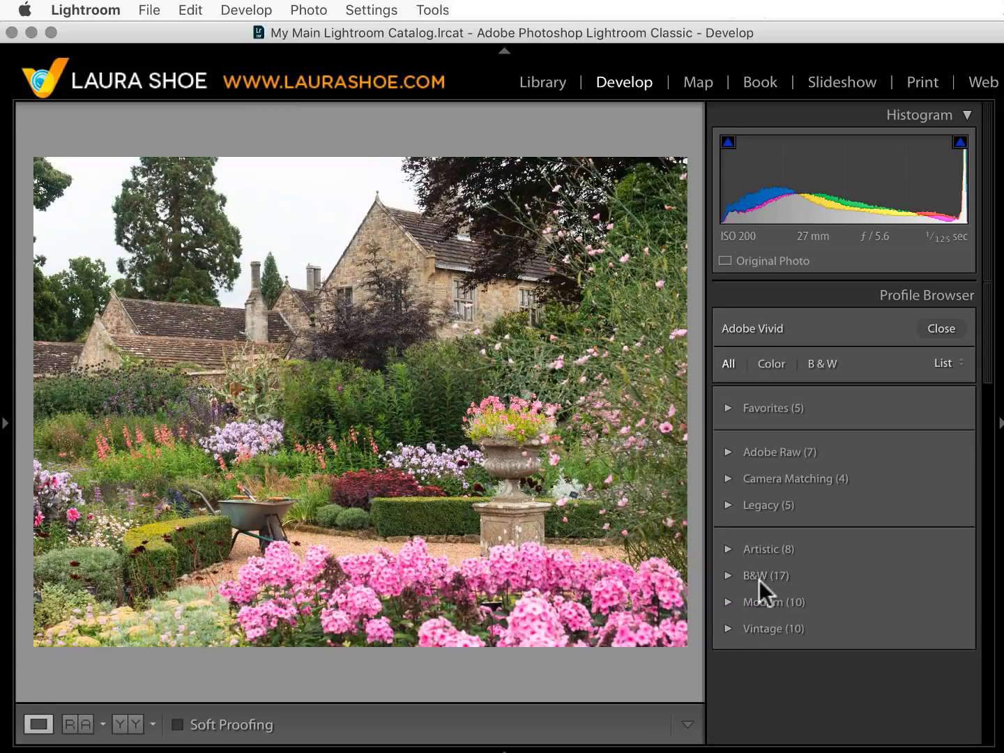
left_click(727, 575)
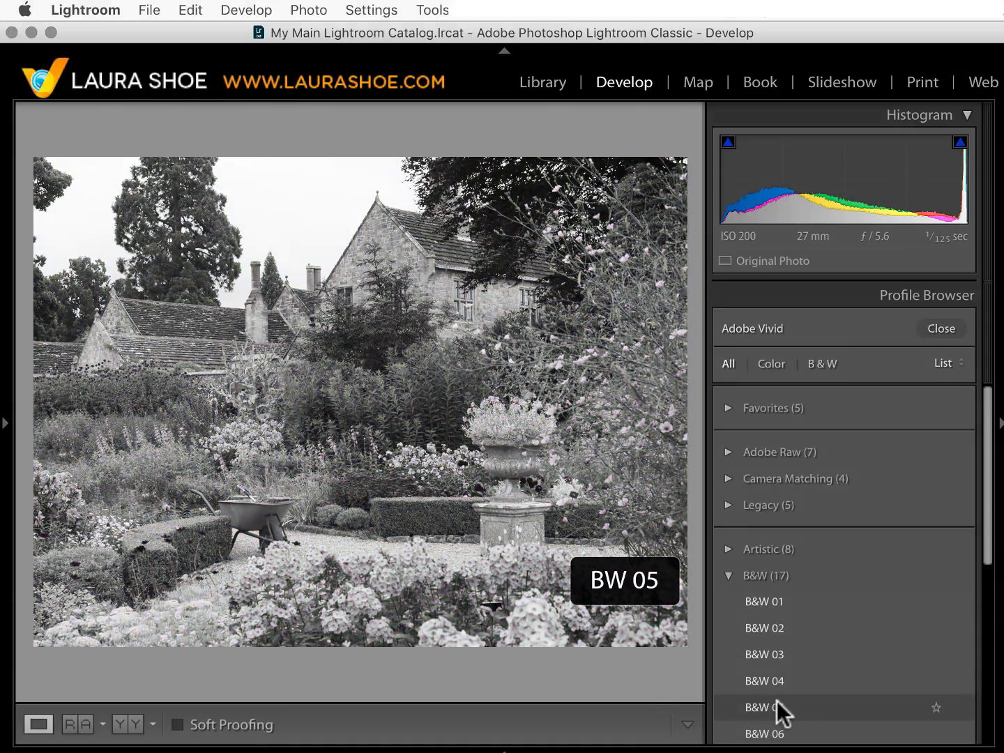
left_click(725, 574)
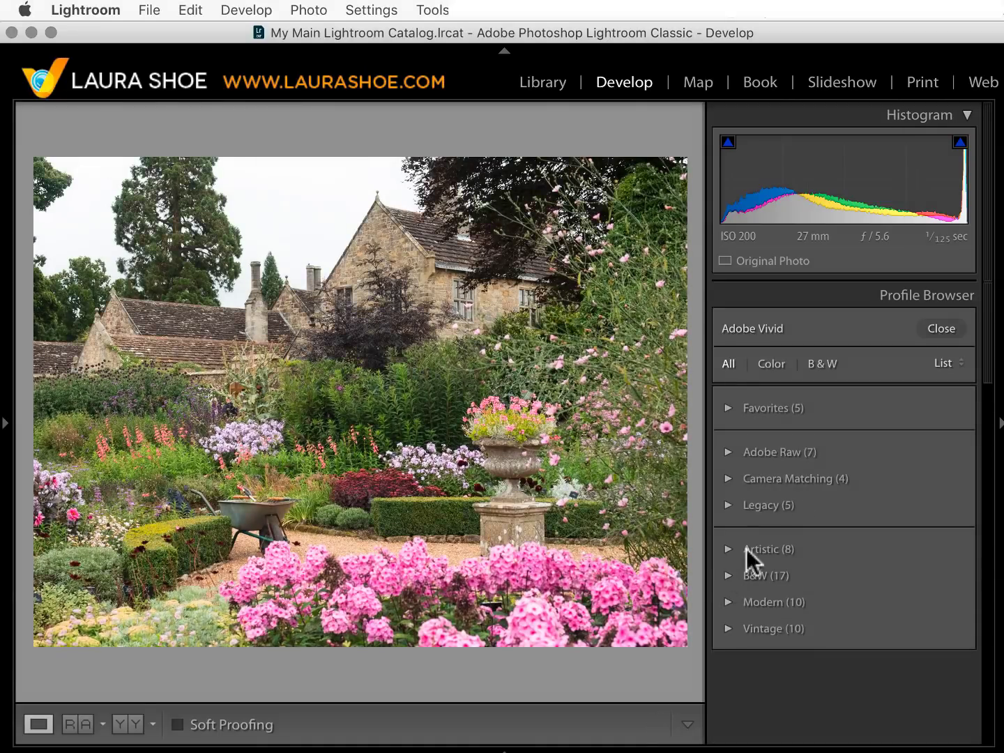
left_click(937, 361)
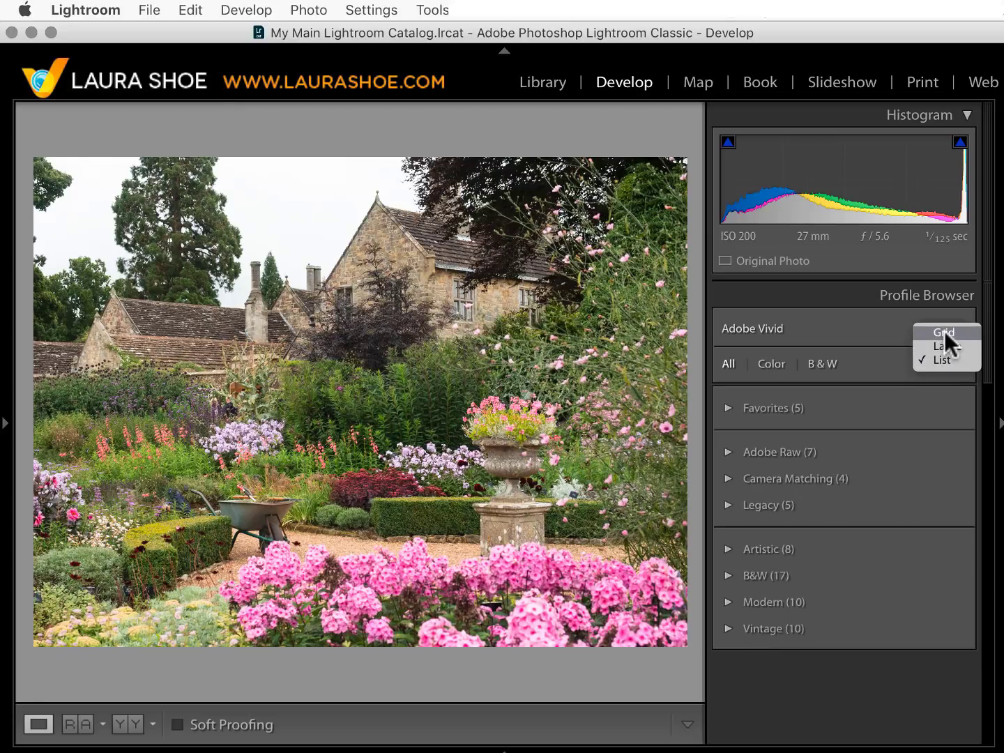
Show profiles as Grid thumbnails with Adobe Raw expanded, sizing the right panel to two columns
left_click(944, 331)
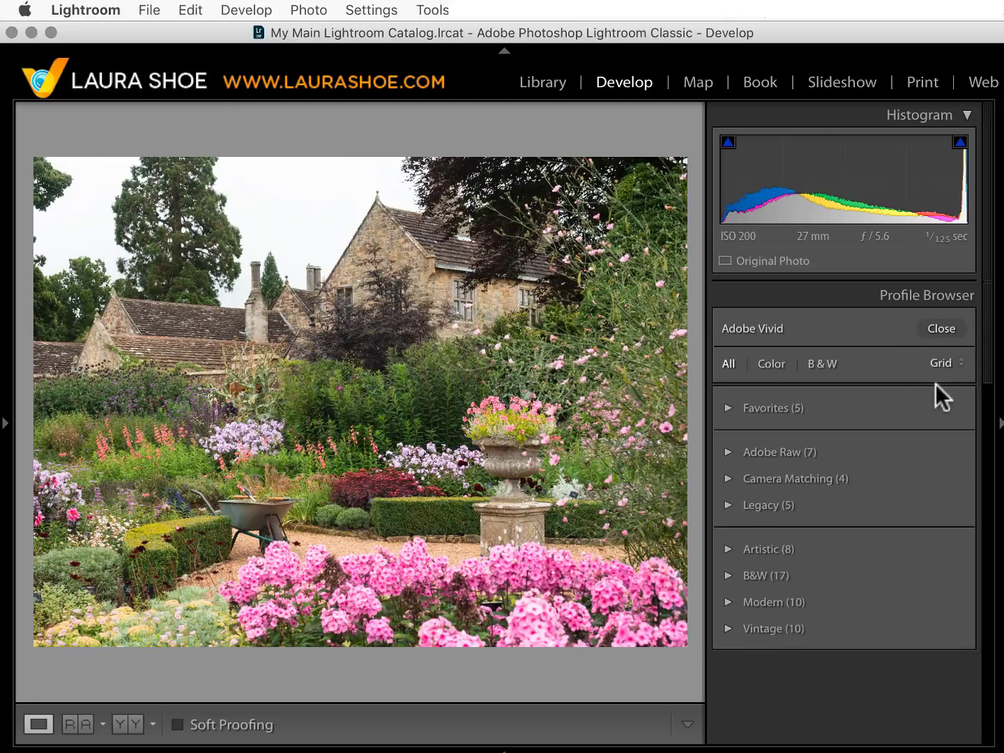
left_click(727, 453)
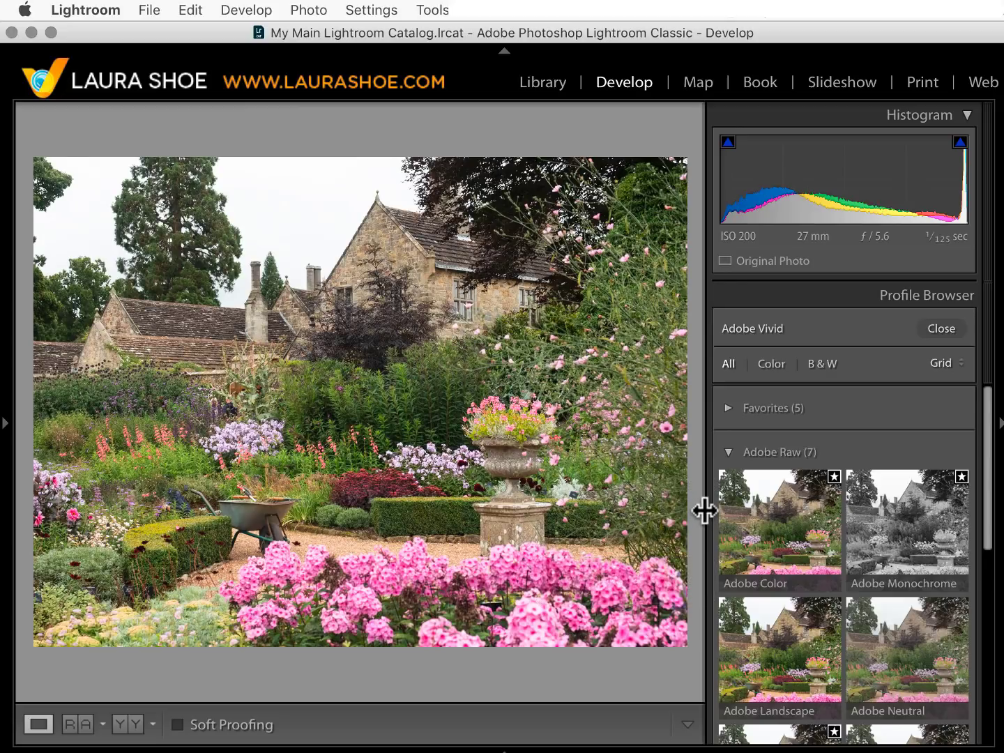
left_click_drag(704, 512, 569, 527)
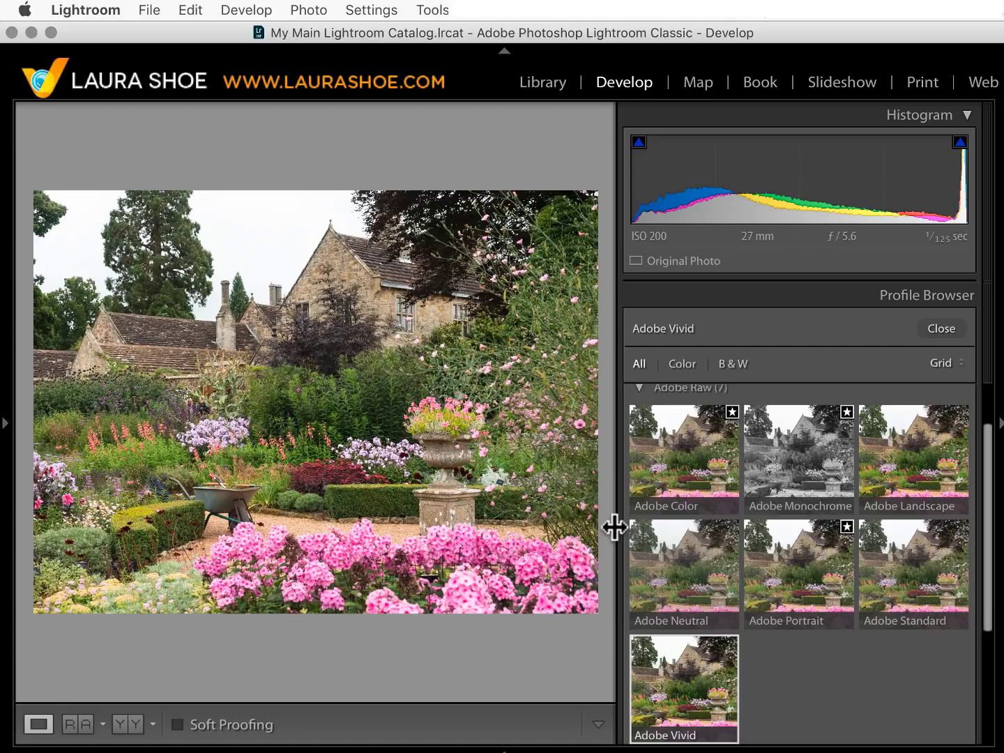
mouse_move(614, 527)
left_mouse_down()
mouse_move(117, 529)
mouse_move(633, 524)
left_mouse_up()
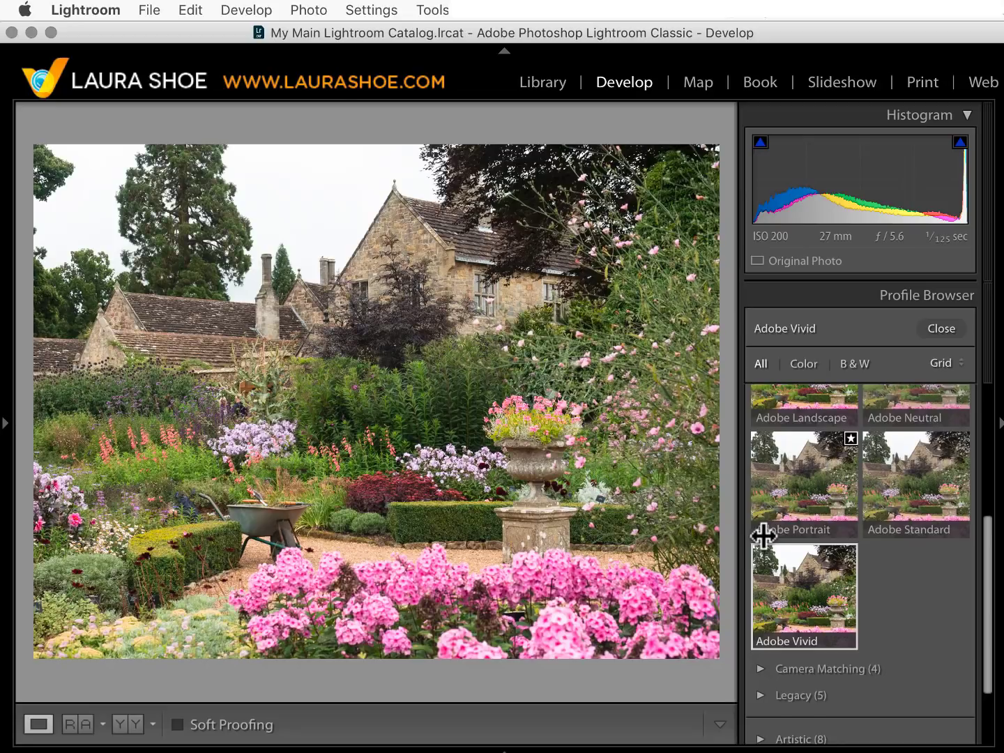
left_click_drag(763, 534, 702, 527)
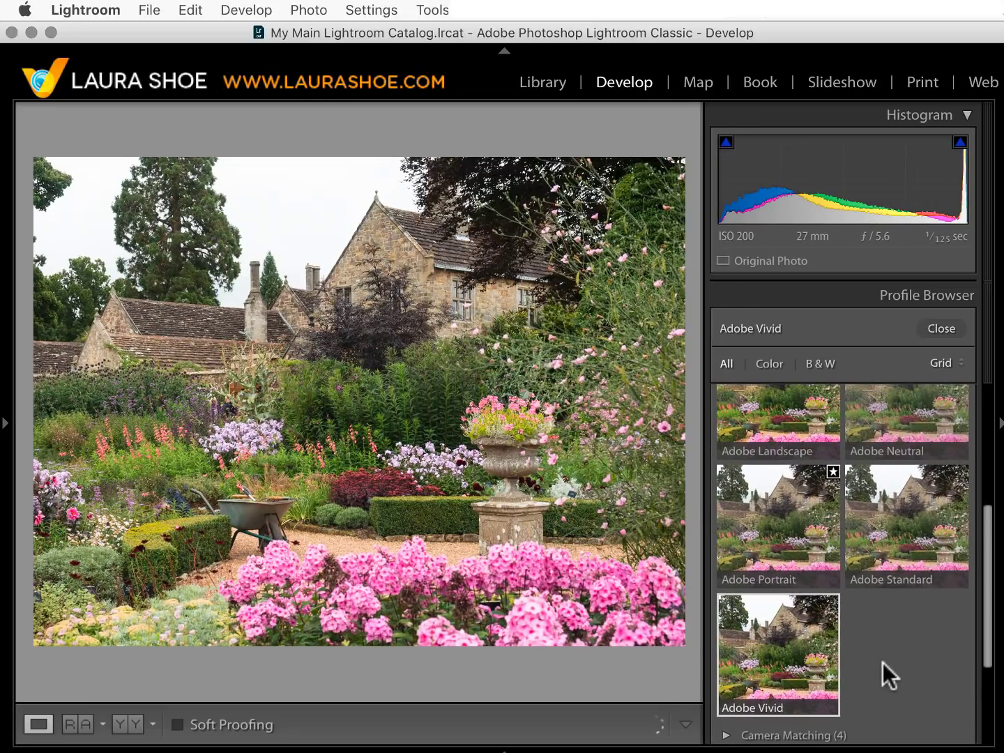
Apply Modern 07 from the Modern group and lower its Amount to 36
scroll(882, 662, "down", 5)
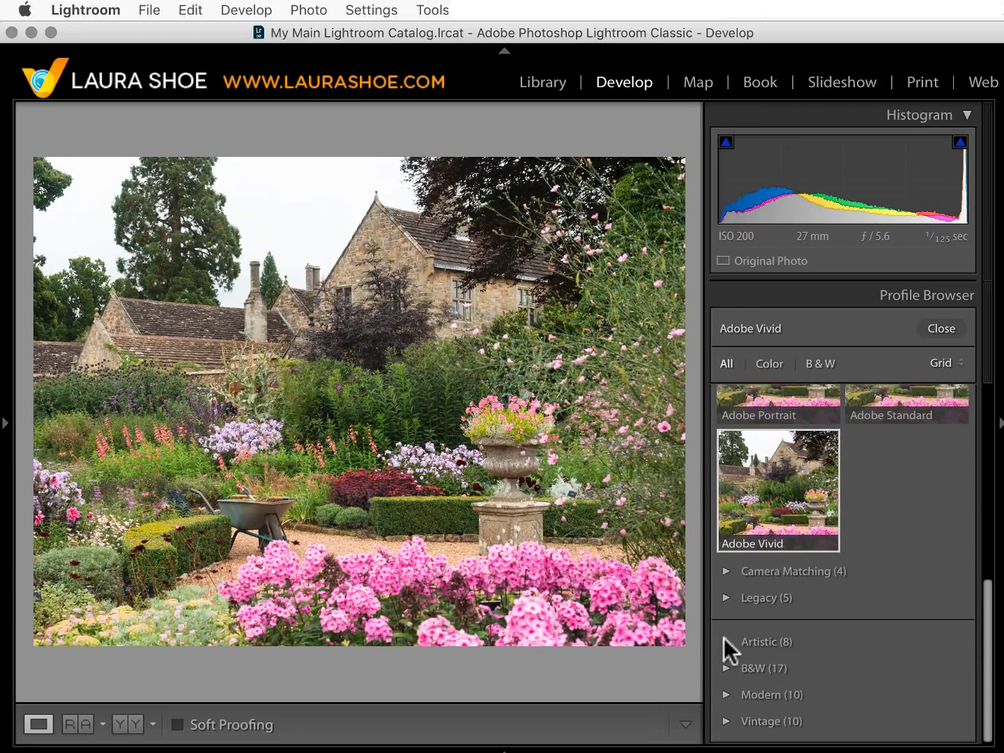
left_click(722, 691)
scroll(875, 654, "down", 5)
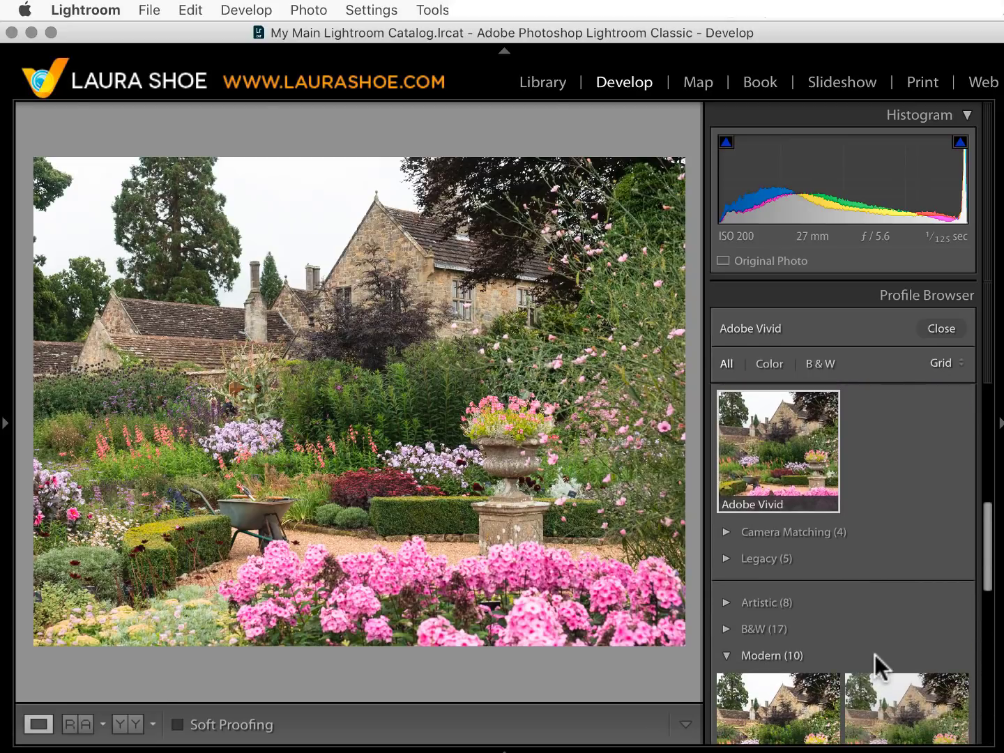
scroll(874, 654, "down", 5)
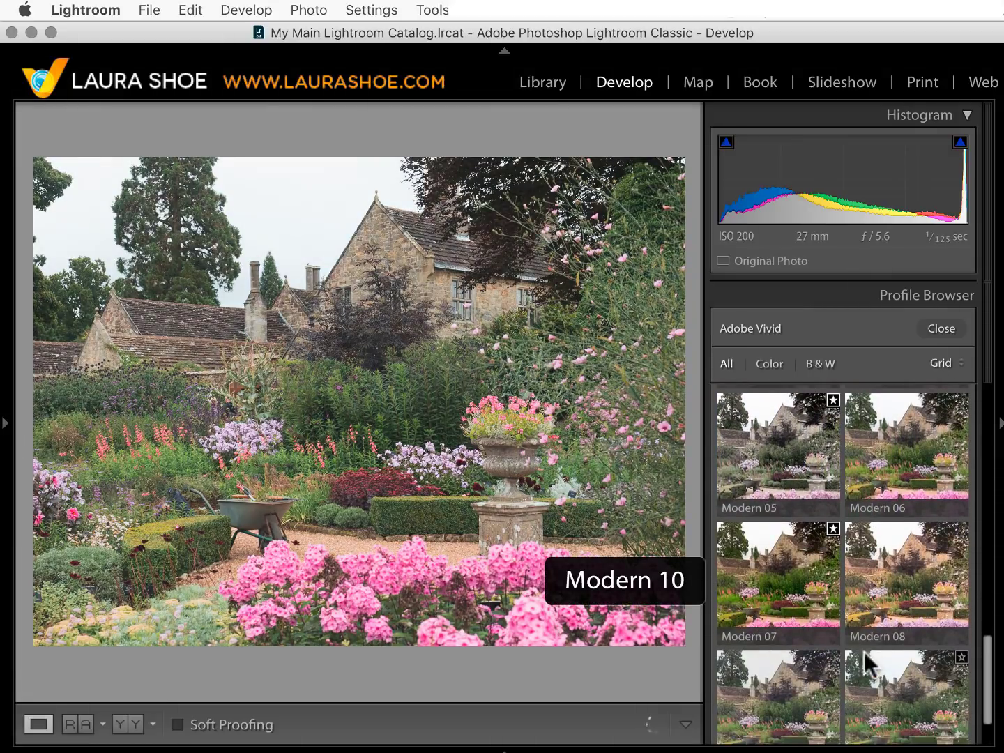
left_click(790, 568)
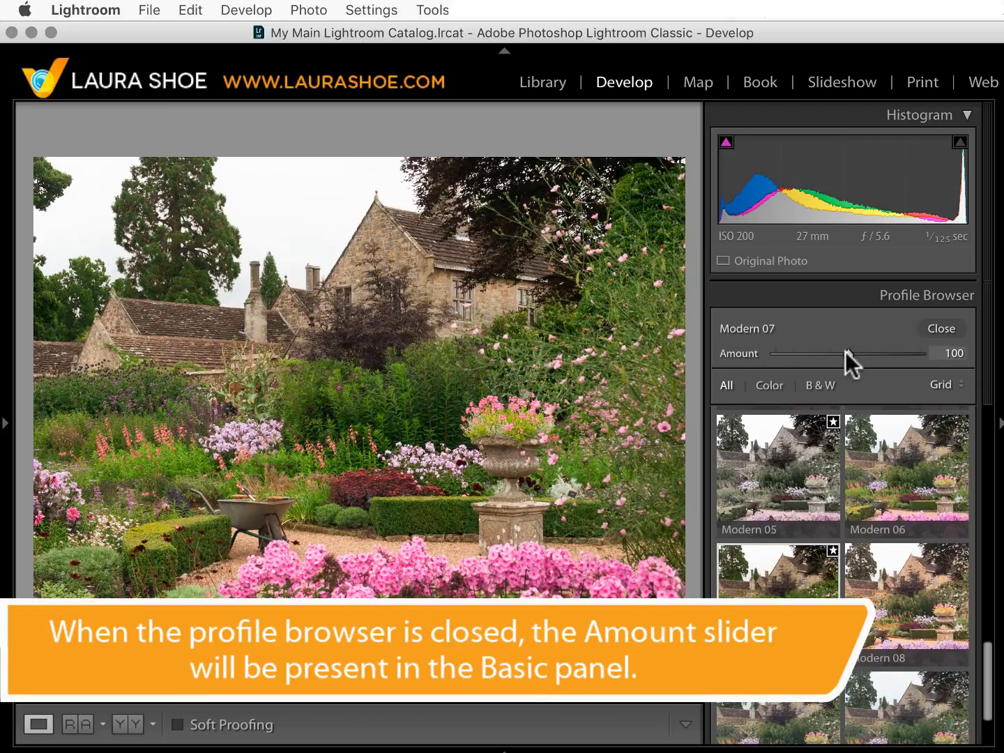
left_click_drag(844, 352, 800, 379)
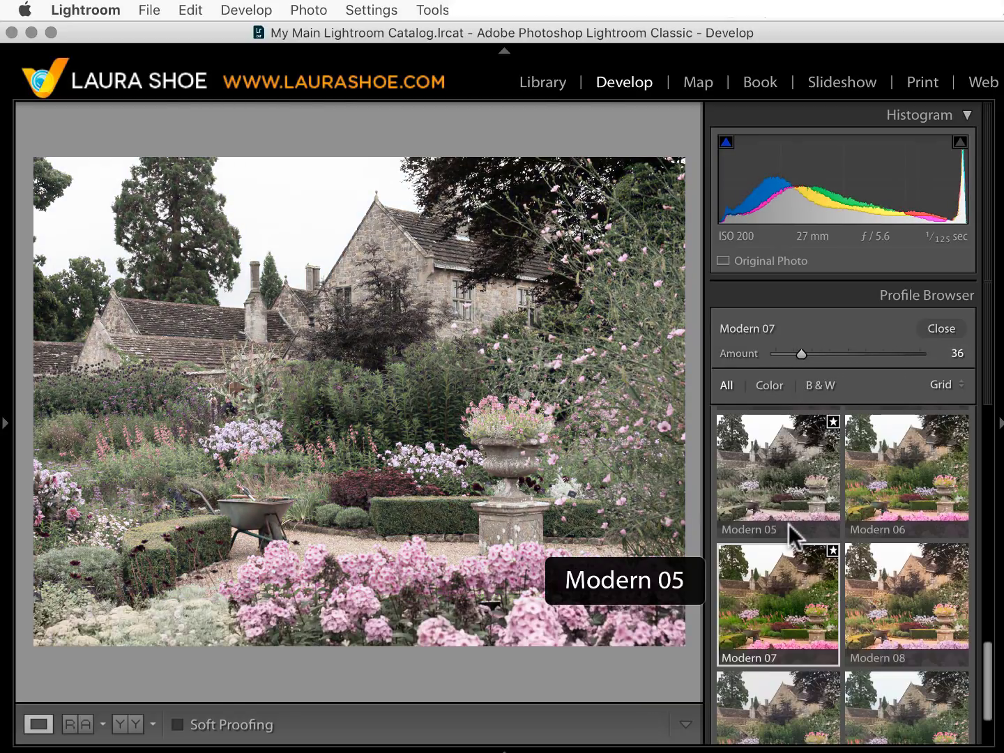
scroll(791, 533, "up", 2)
scroll(788, 526, "up", 5)
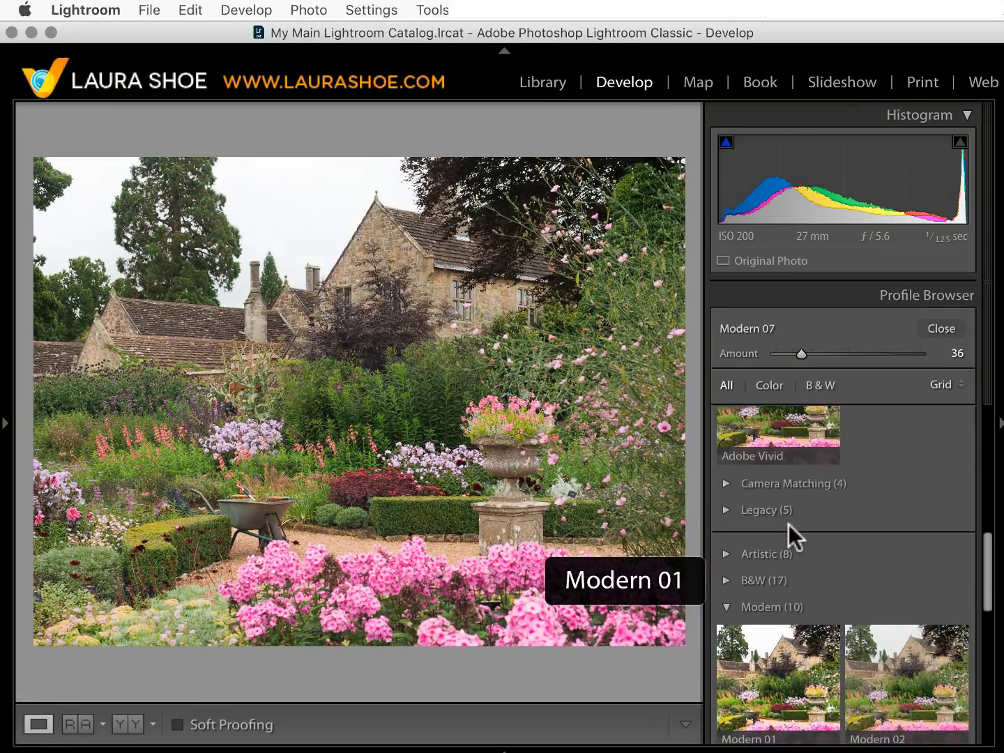
scroll(788, 523, "down", 1)
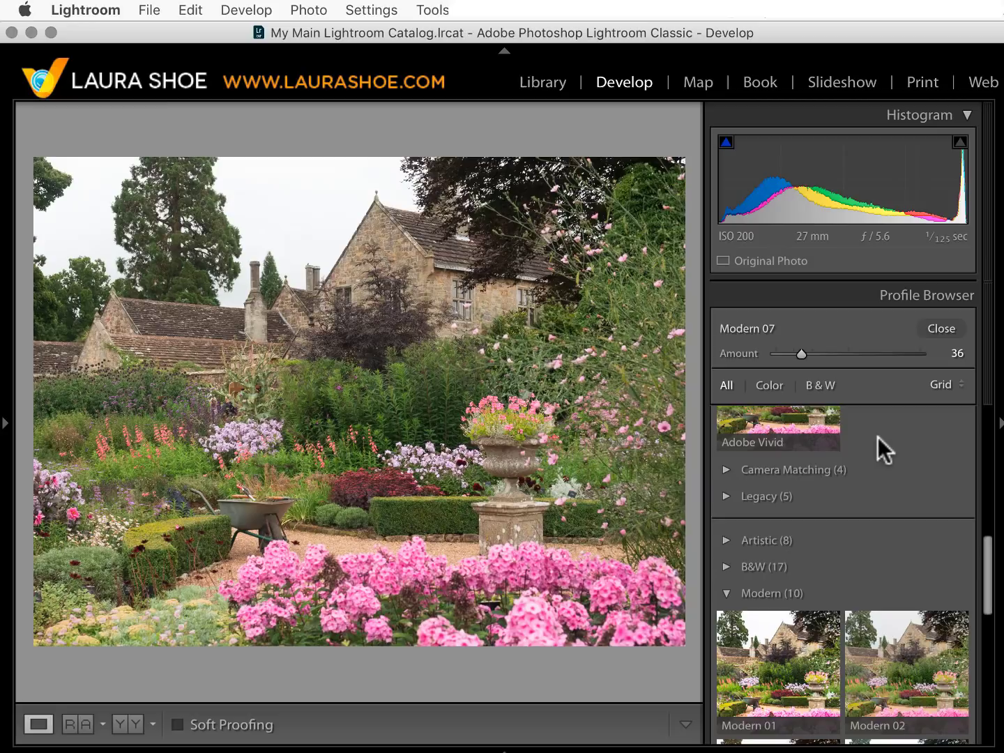
scroll(877, 436, "up", 10)
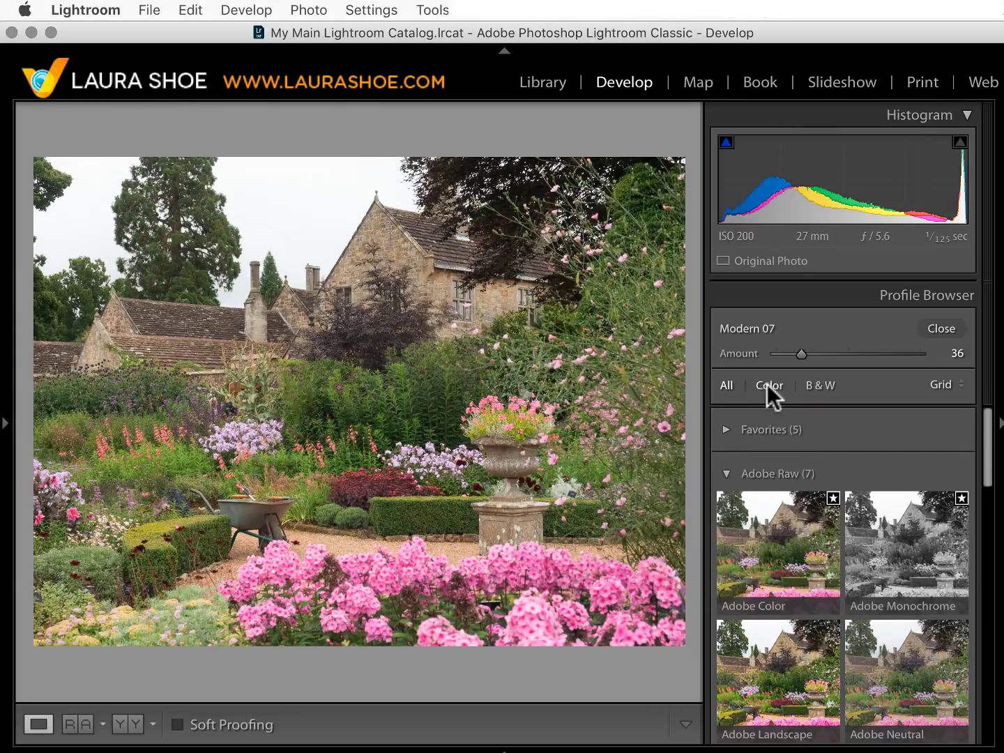
Filter the browser to B&W profiles and expand the B&W and Legacy groups
left_click(817, 382)
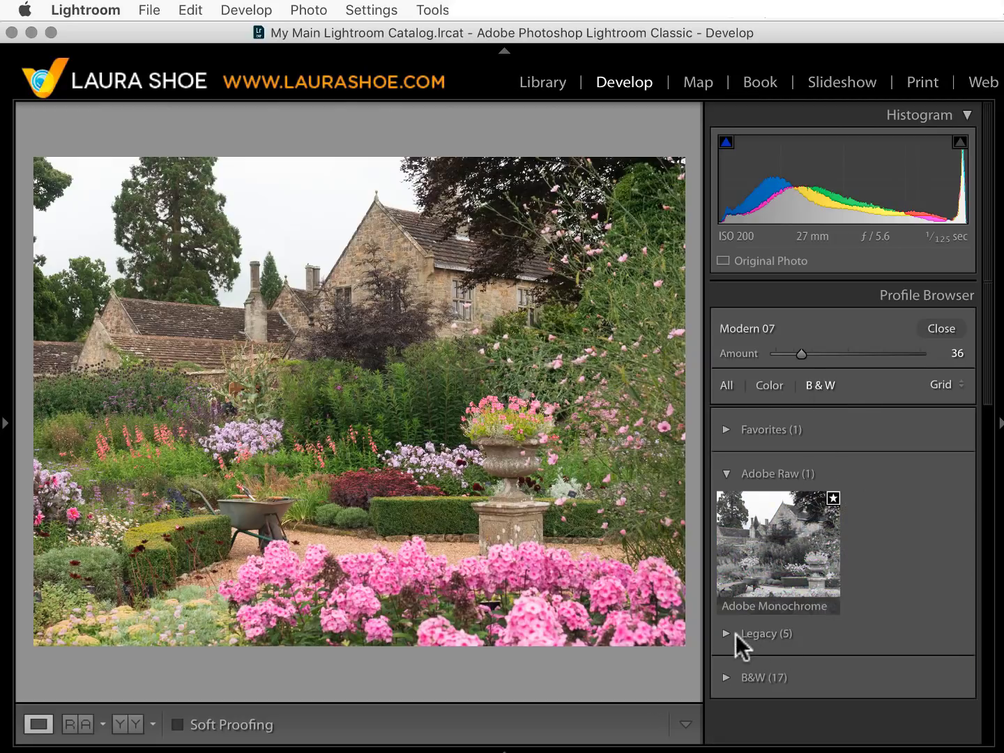
left_click(726, 677)
scroll(725, 656, "down", 2)
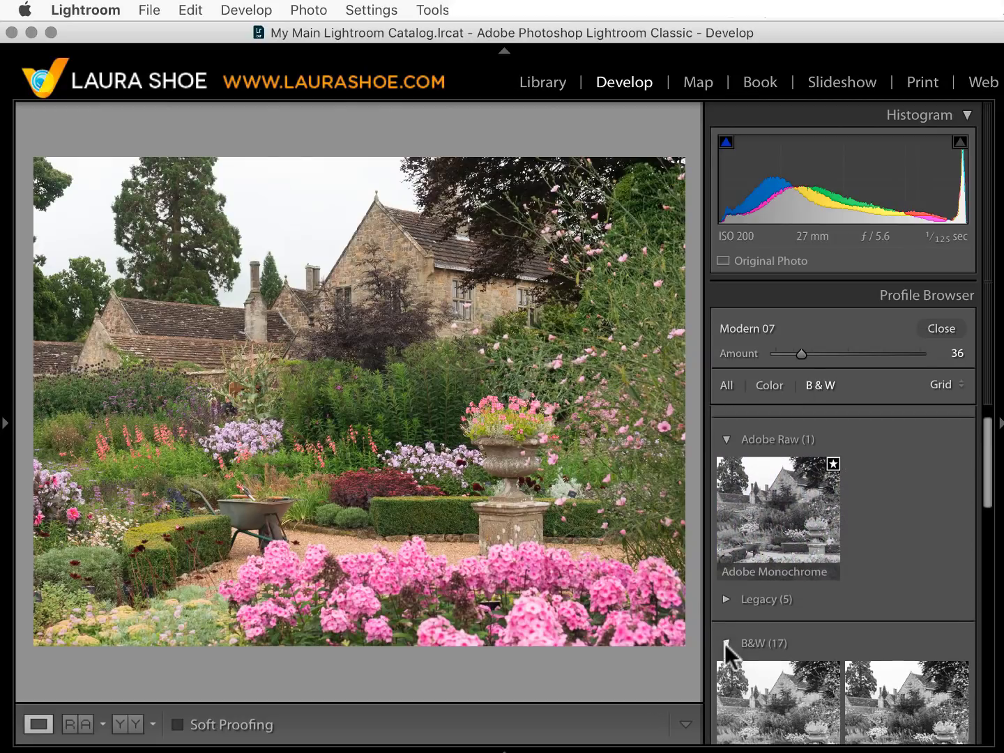
left_click(726, 586)
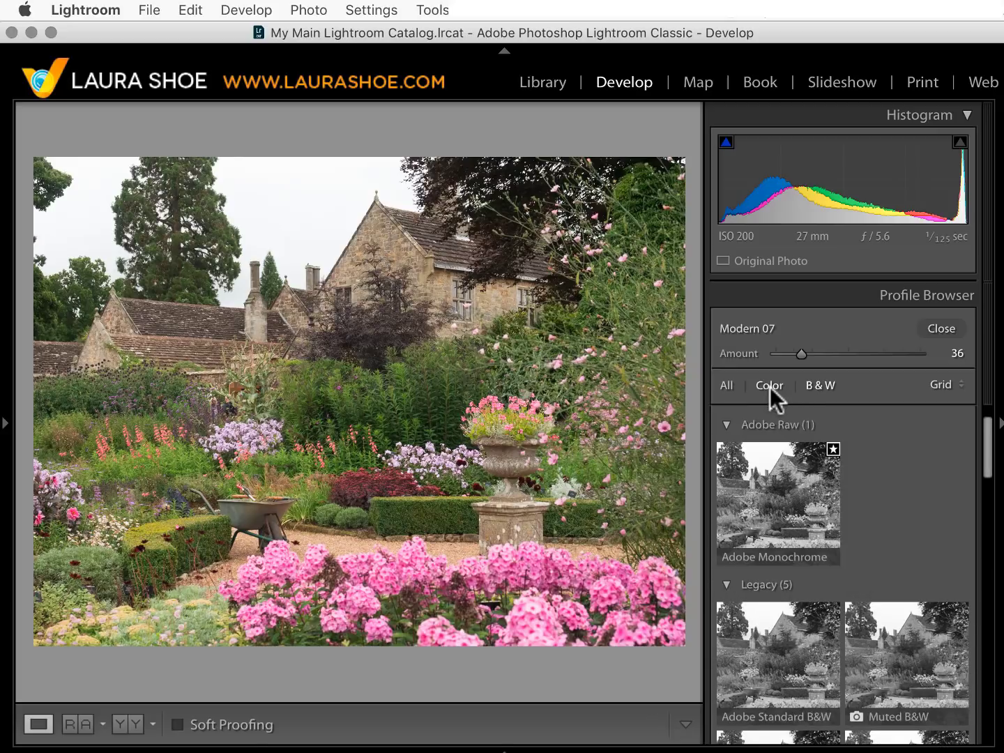
Return to All profiles and expand the Favorites group showing its five starred profiles
left_click(724, 383)
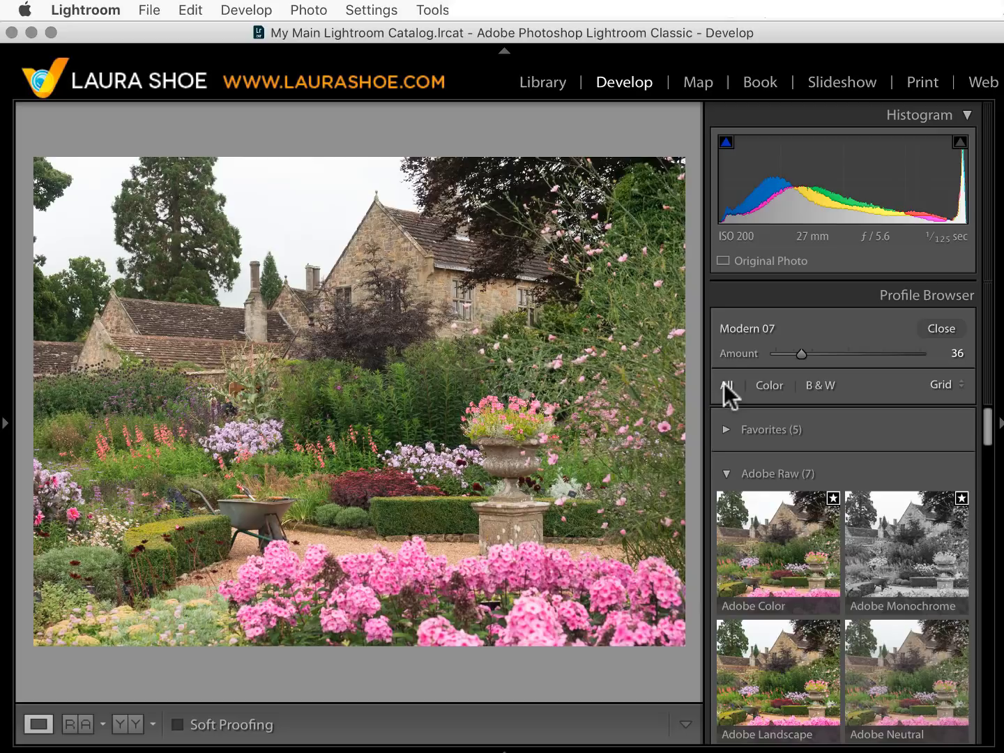
left_click(725, 430)
scroll(727, 439, "down", 1)
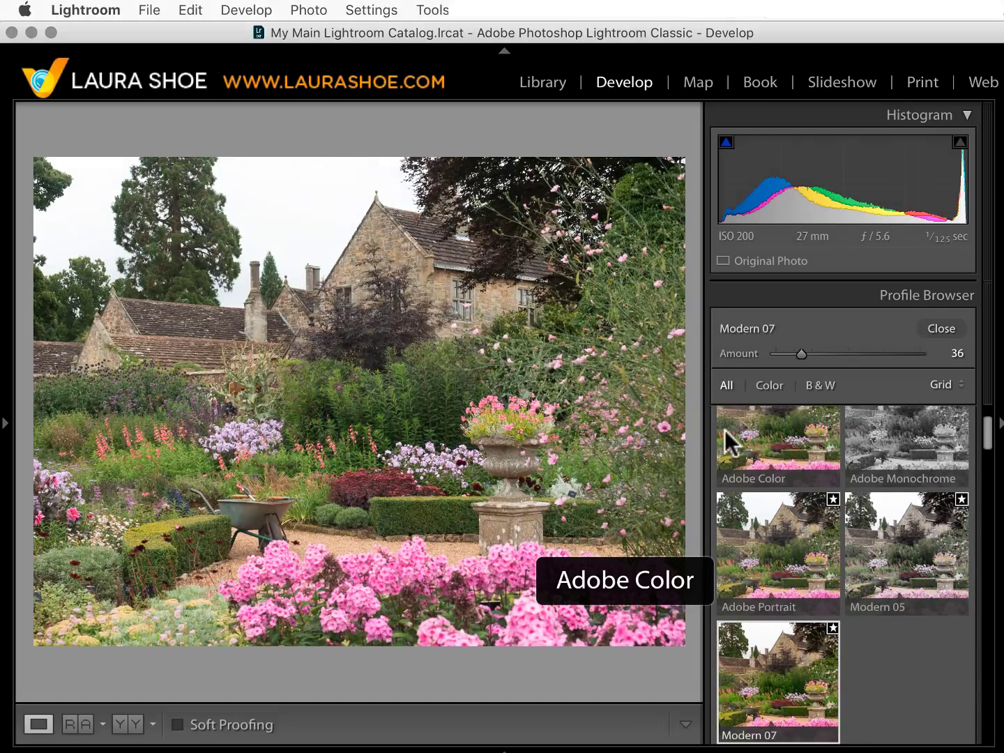
scroll(745, 481, "up", 2)
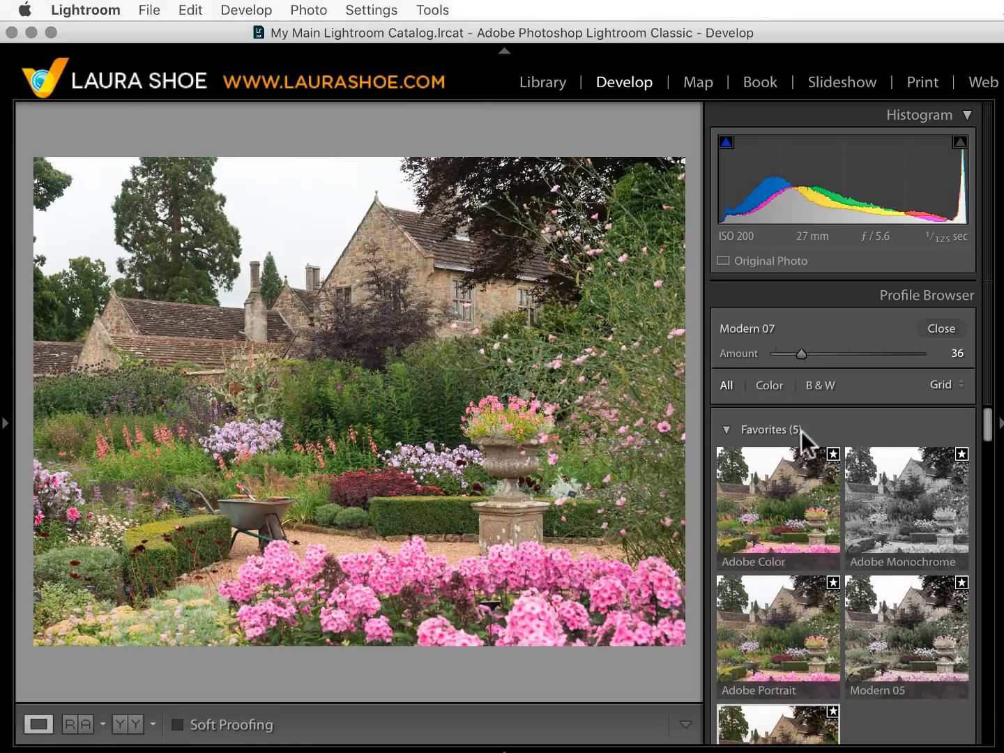
Unfavourite Adobe Color and close the Profile Browser, keeping Modern 07 at 36
left_click(832, 454)
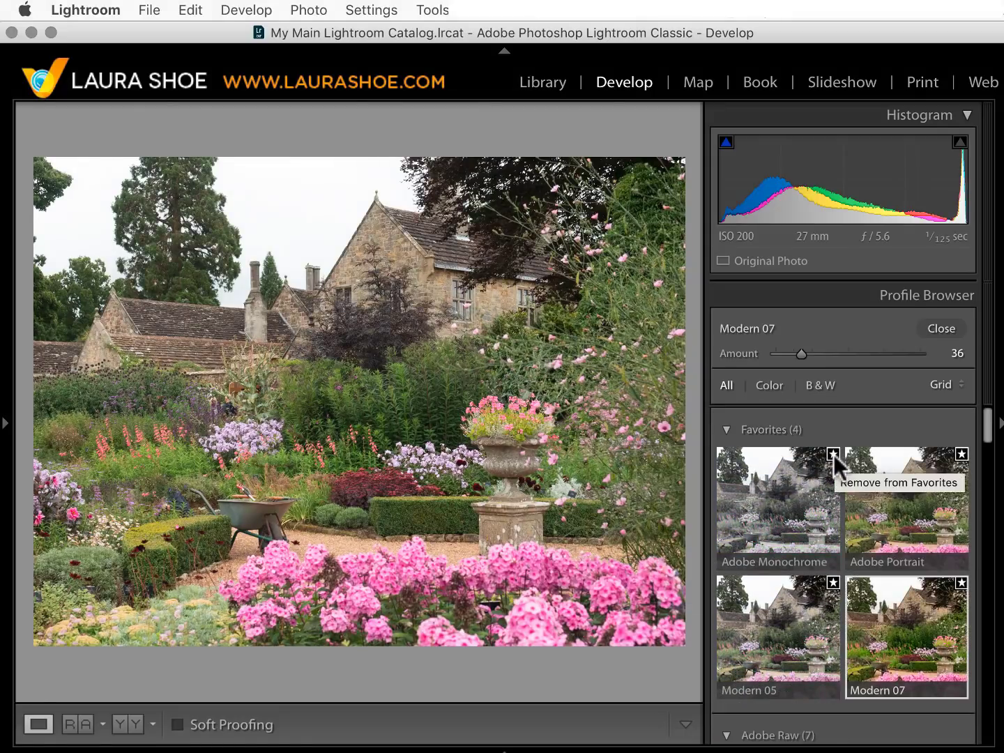
left_click(941, 329)
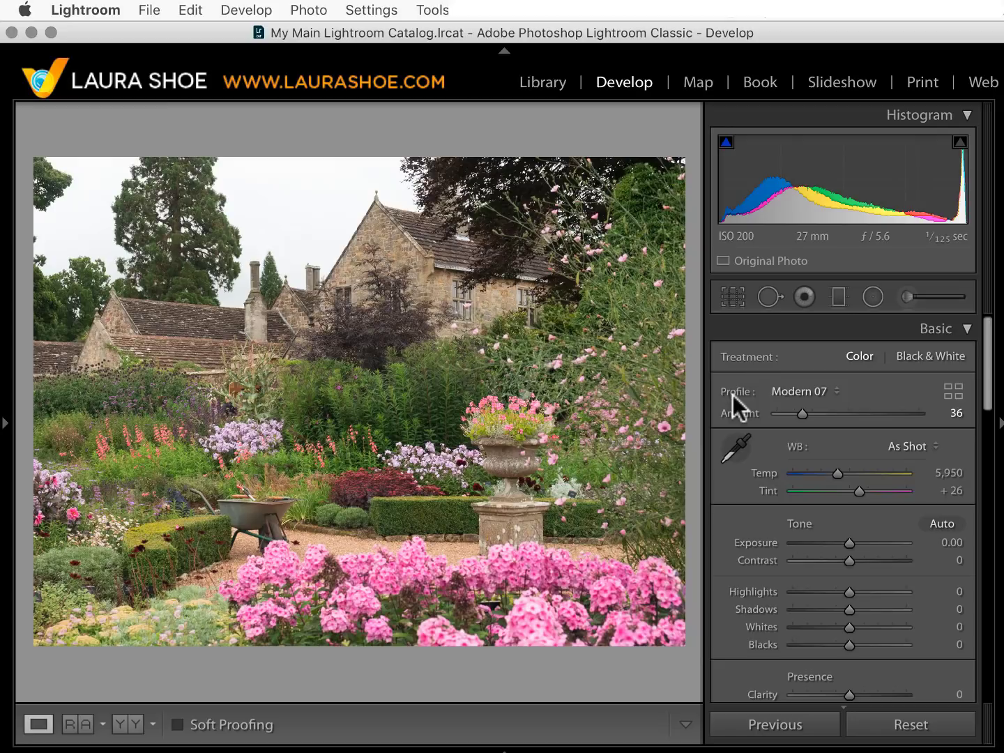
Advance two photos to the Seattle street shot, apply Modern 05, and reveal the left presets panel
key("Right")
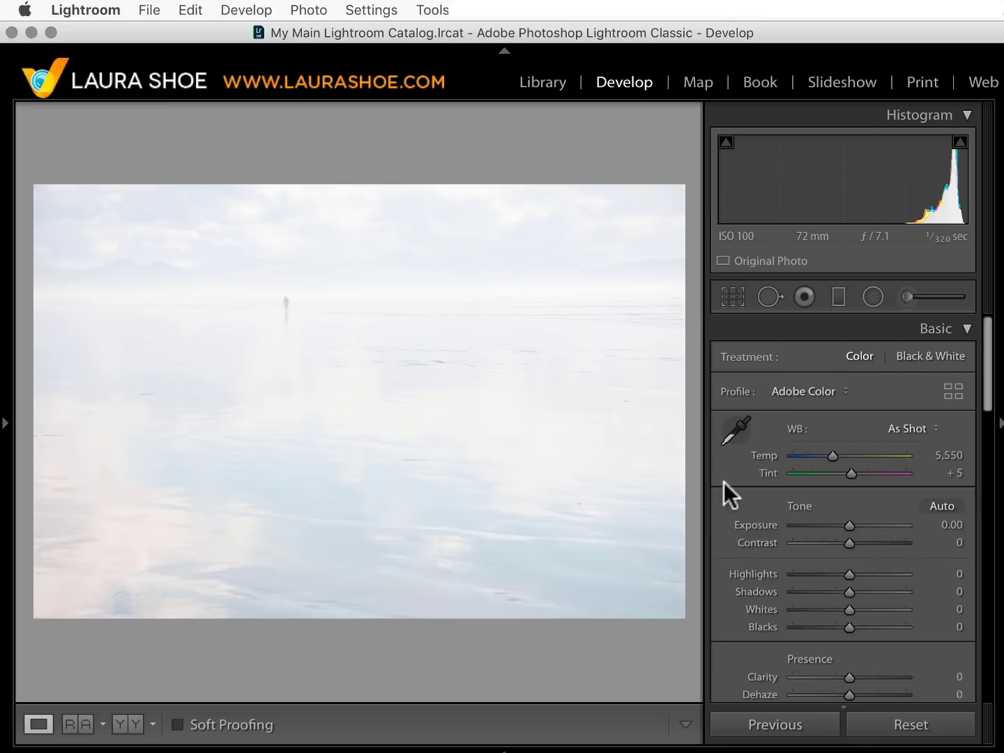
key("Right")
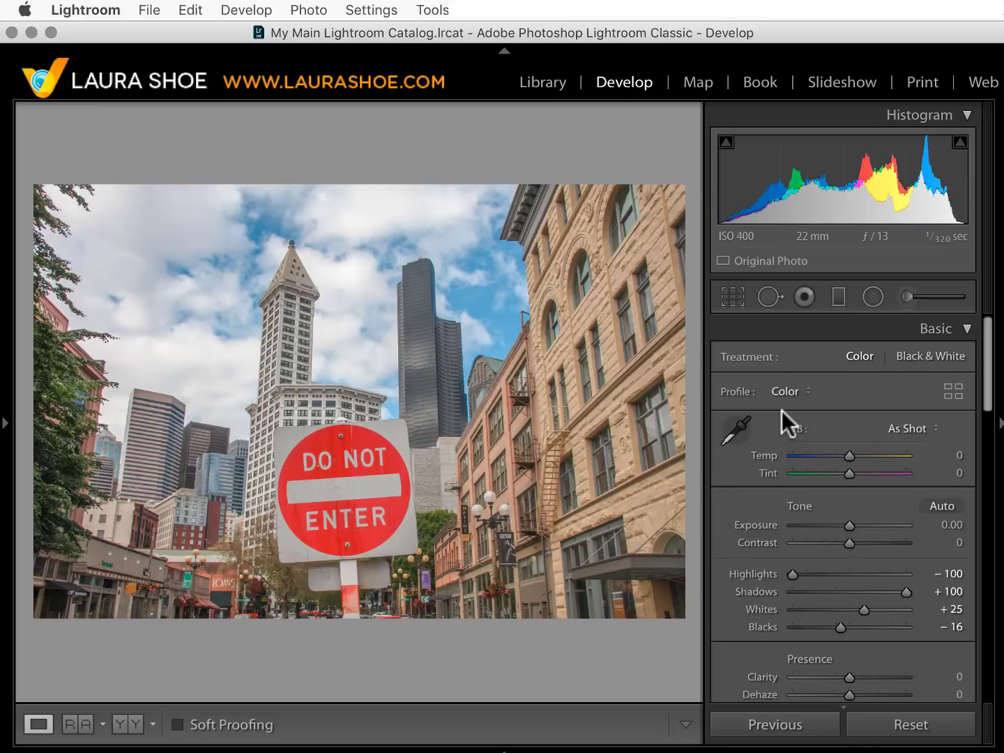
left_click(797, 390)
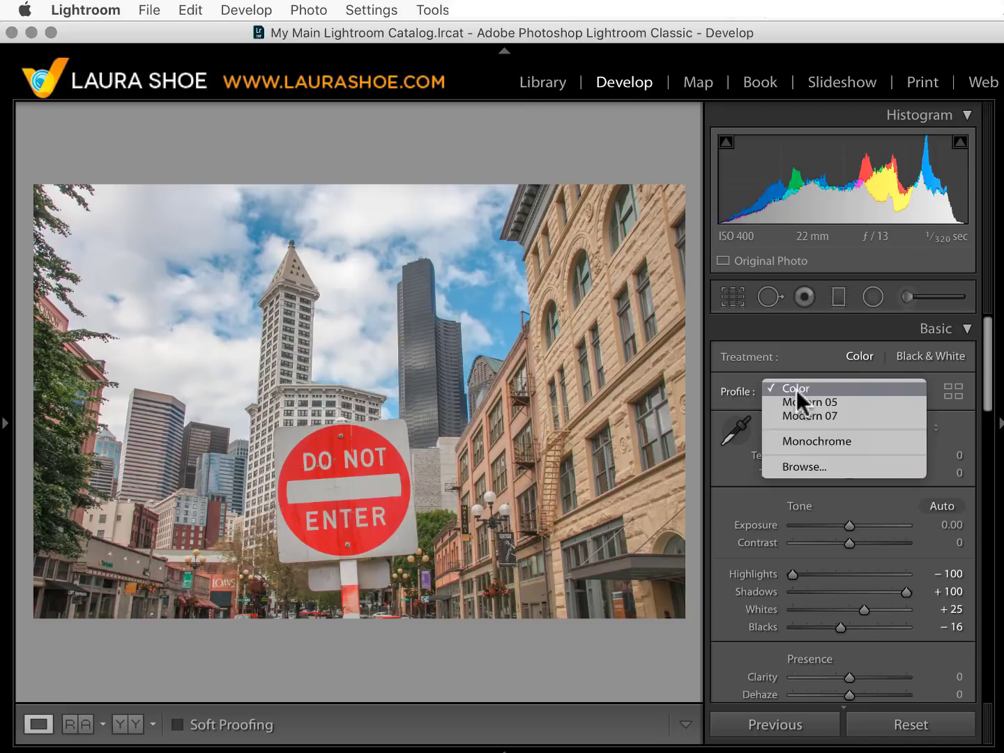
left_click(798, 407)
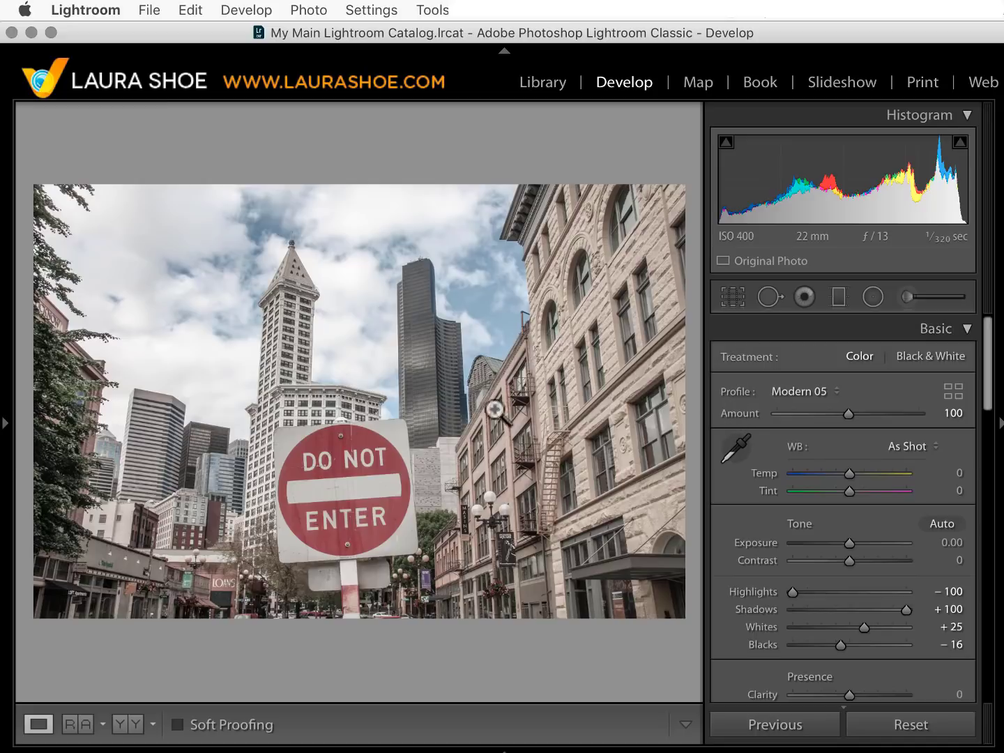
left_click(4, 422)
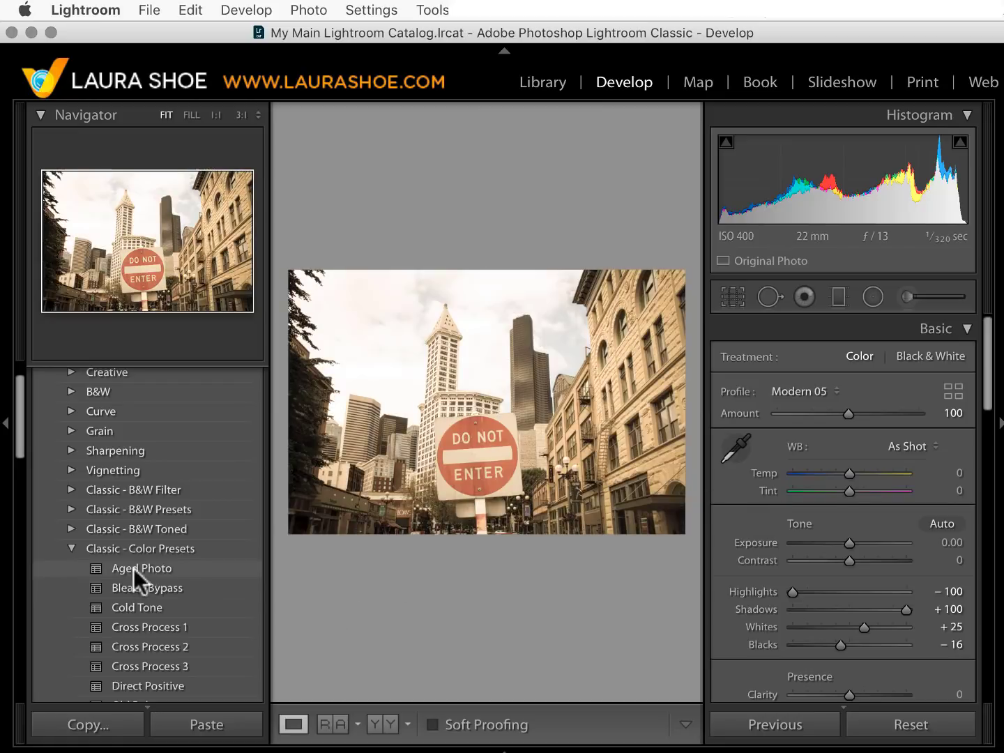
Apply the Aged Photo preset from Classic - Color Presets to the Seattle photo
left_click(150, 569)
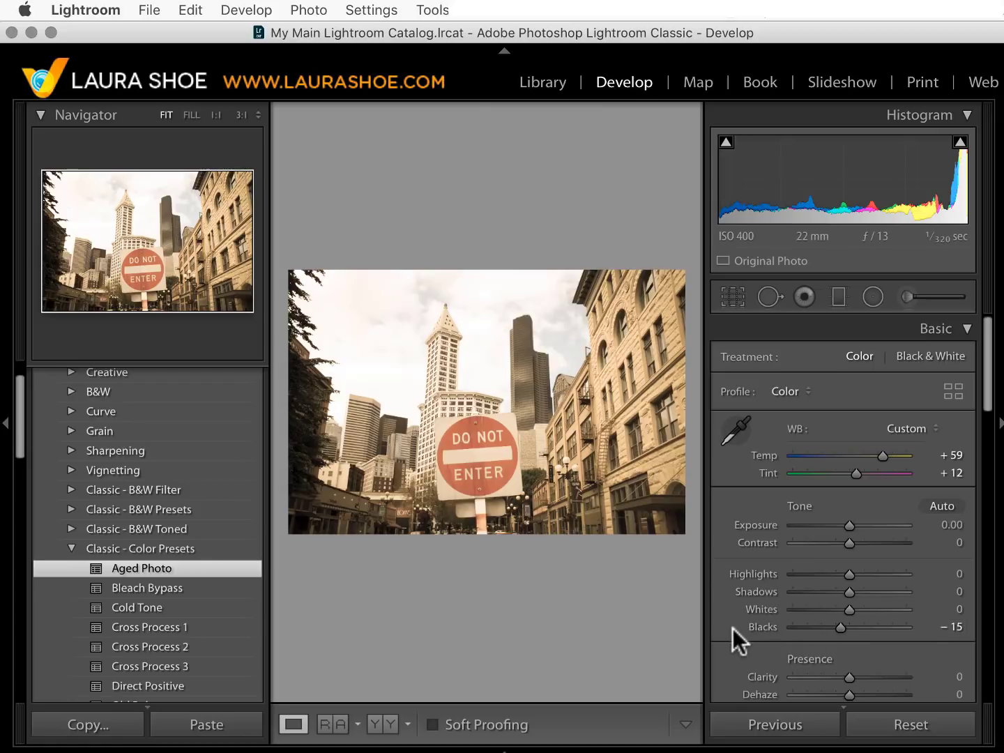
scroll(732, 628, "down", 5)
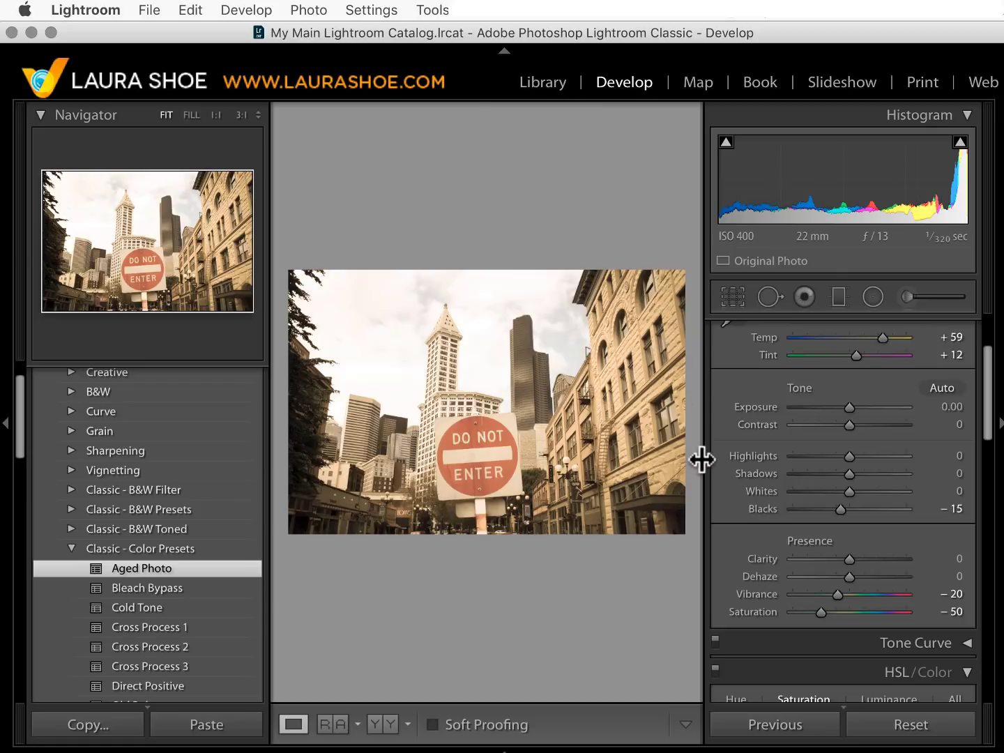
scroll(729, 458, "up", 5)
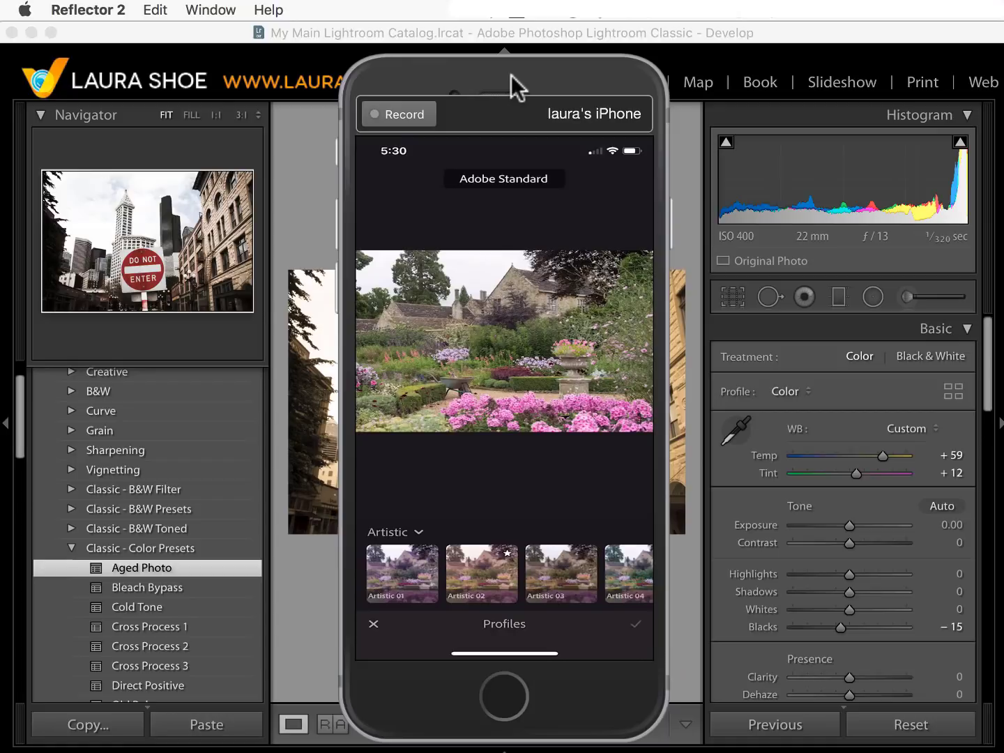
In Lightroom mobile, apply Modern 02 from the Modern group, adjust its amount, and accept it
left_click(391, 530)
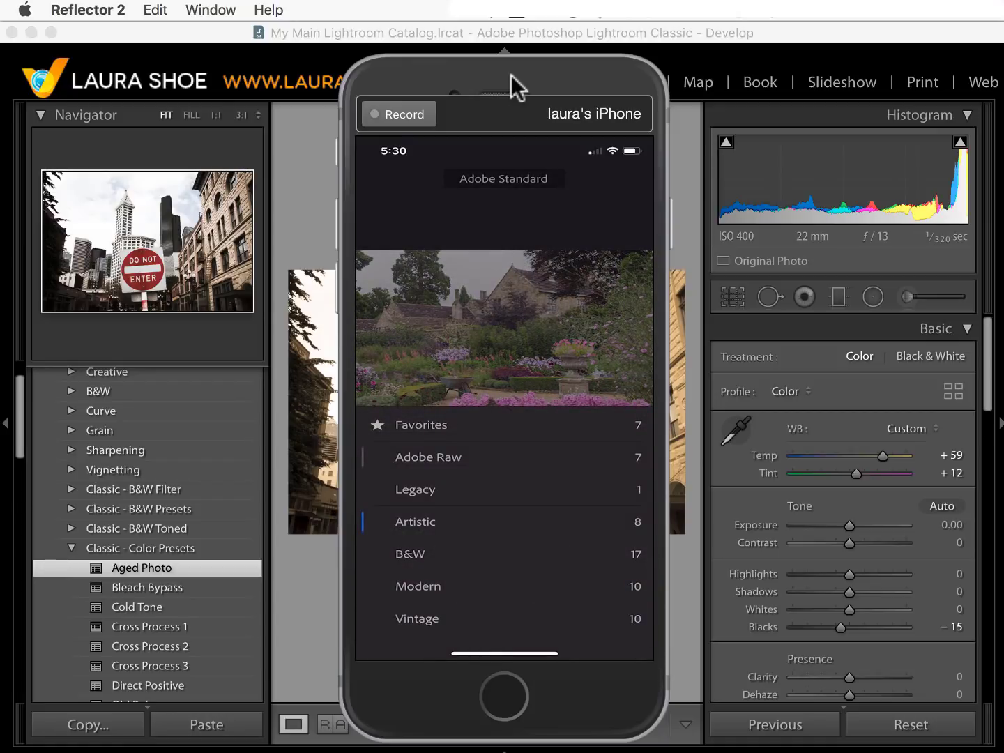
left_click(497, 591)
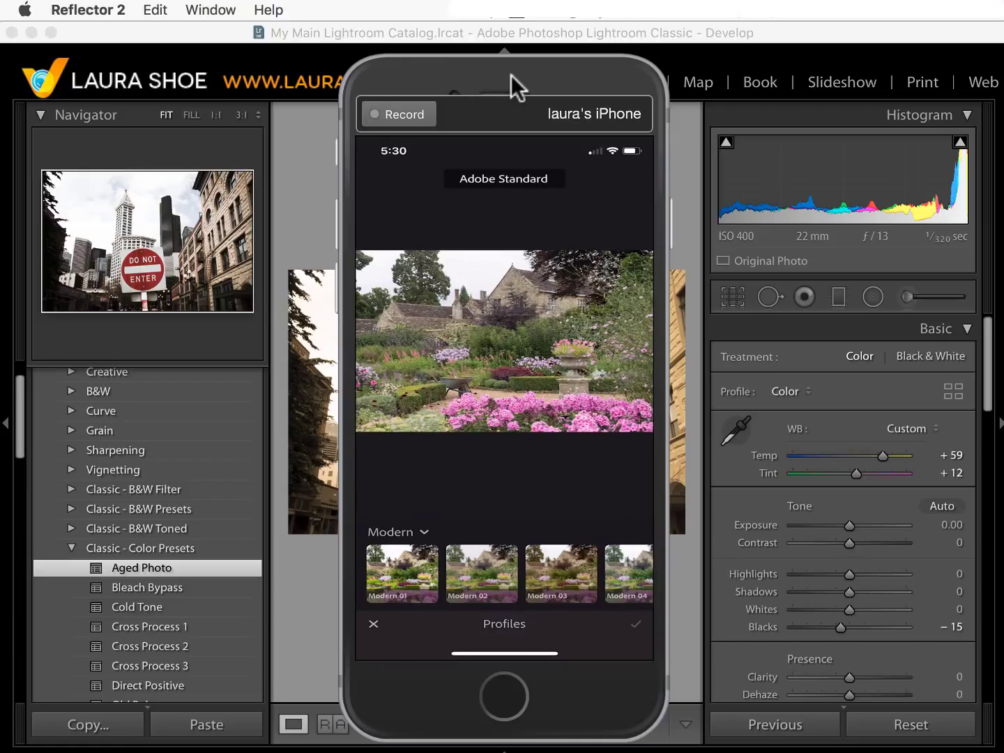
left_click(480, 568)
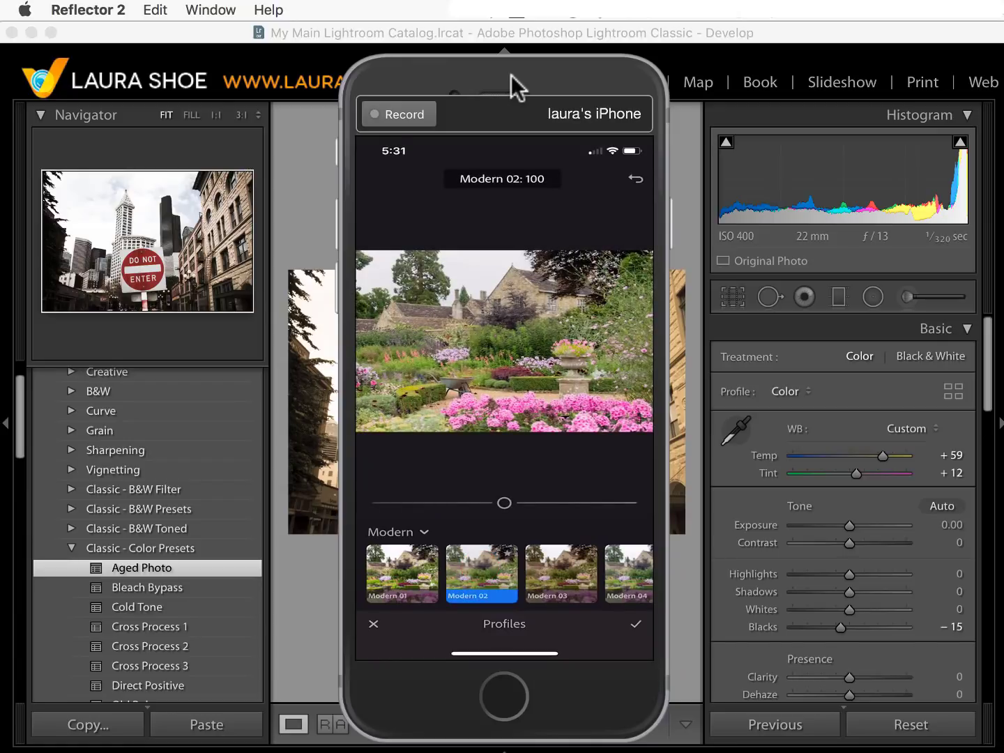
mouse_move(505, 502)
left_mouse_down()
mouse_move(511, 498)
mouse_move(411, 489)
mouse_move(581, 501)
left_mouse_up()
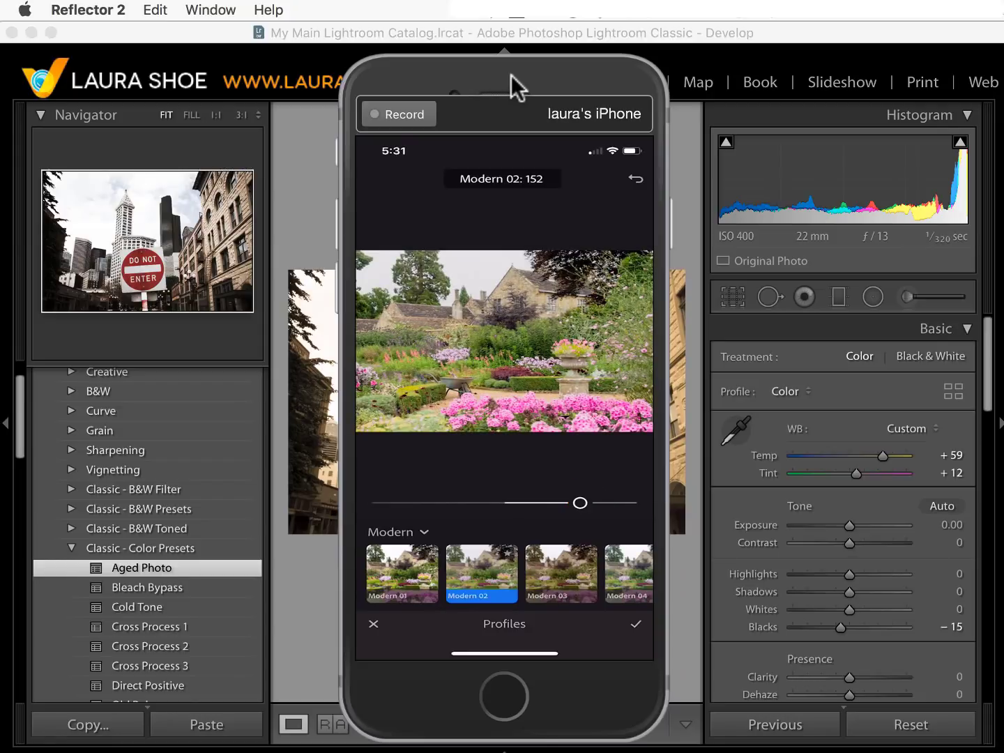
left_click(501, 558)
left_click(637, 623)
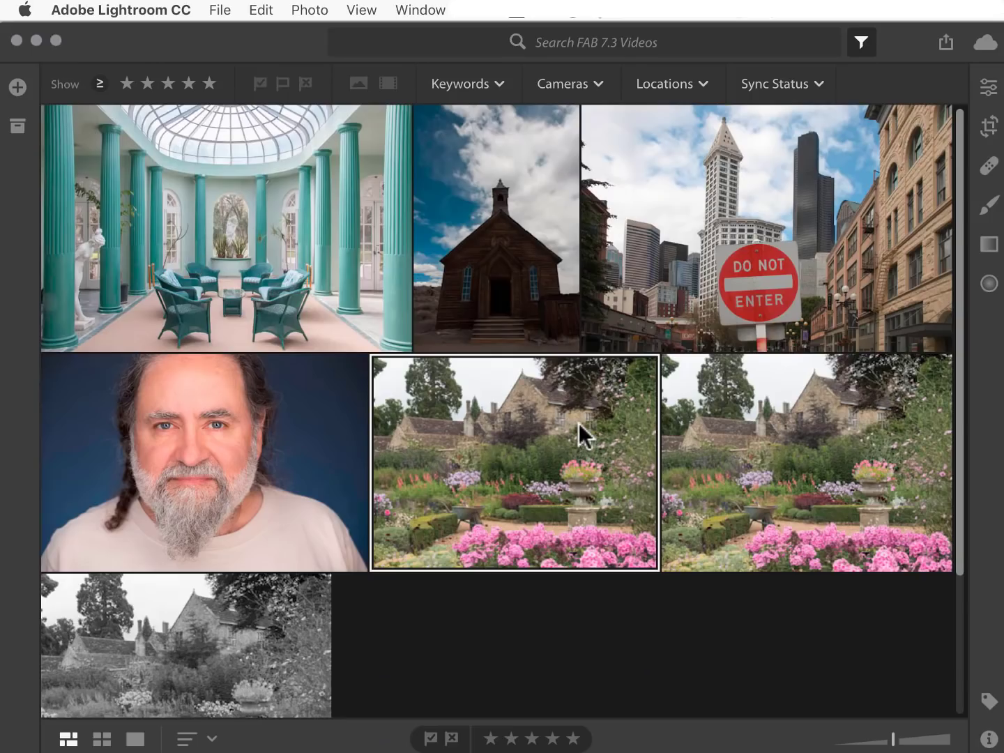
Open the garden photo in Lightroom CC, browse its profiles, and collapse Favorites
left_click(988, 89)
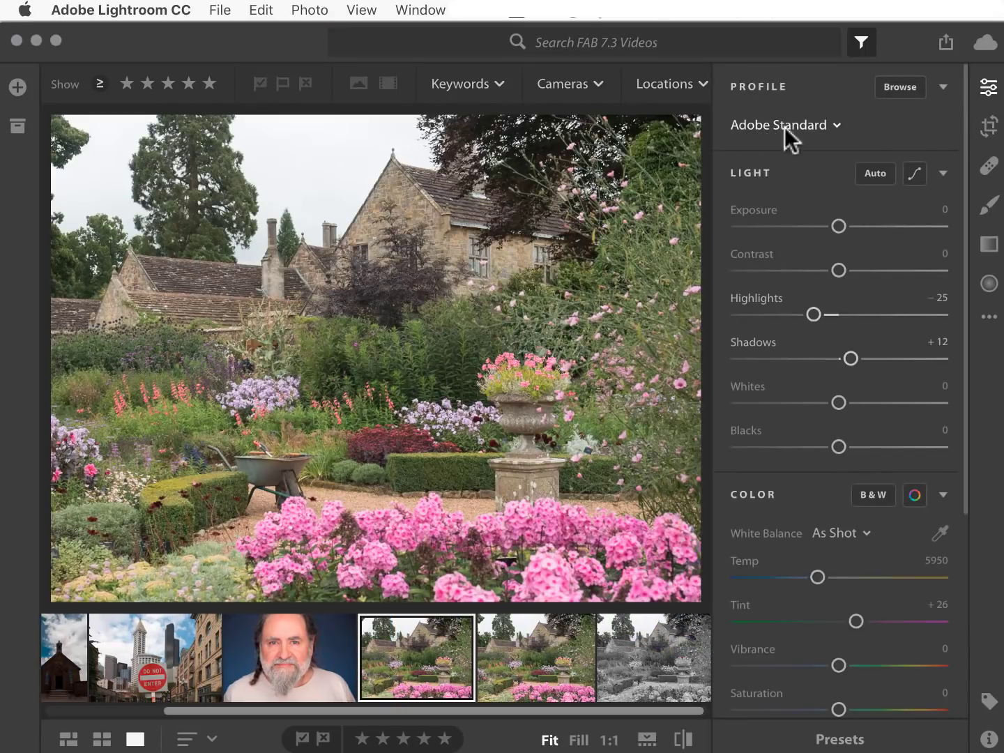
left_click(903, 86)
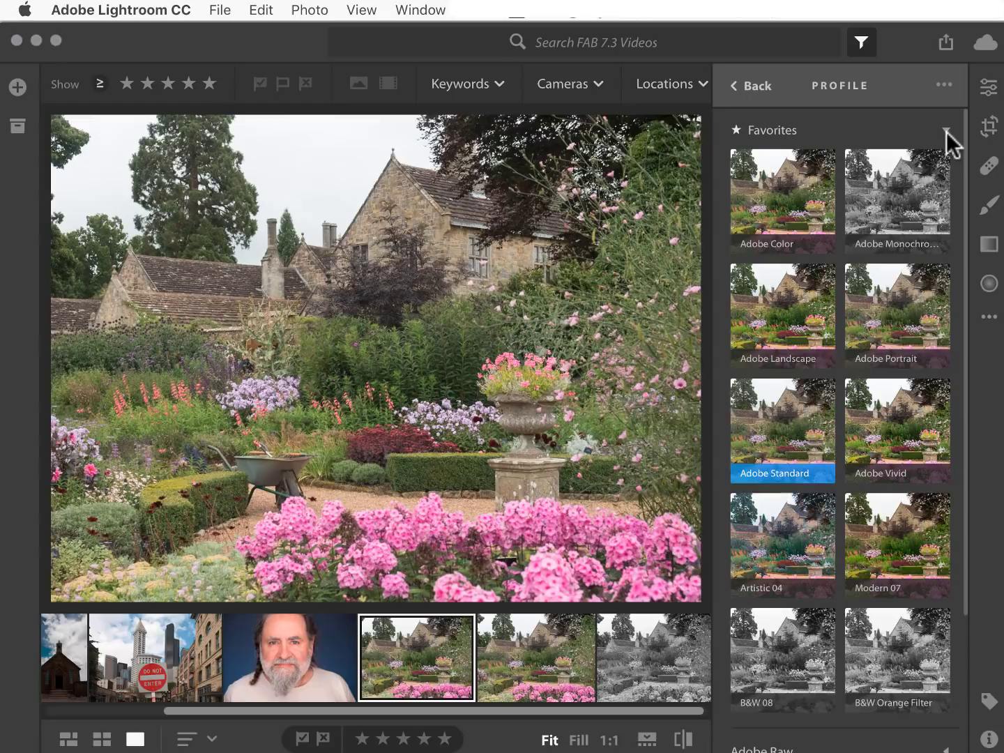
left_click(945, 129)
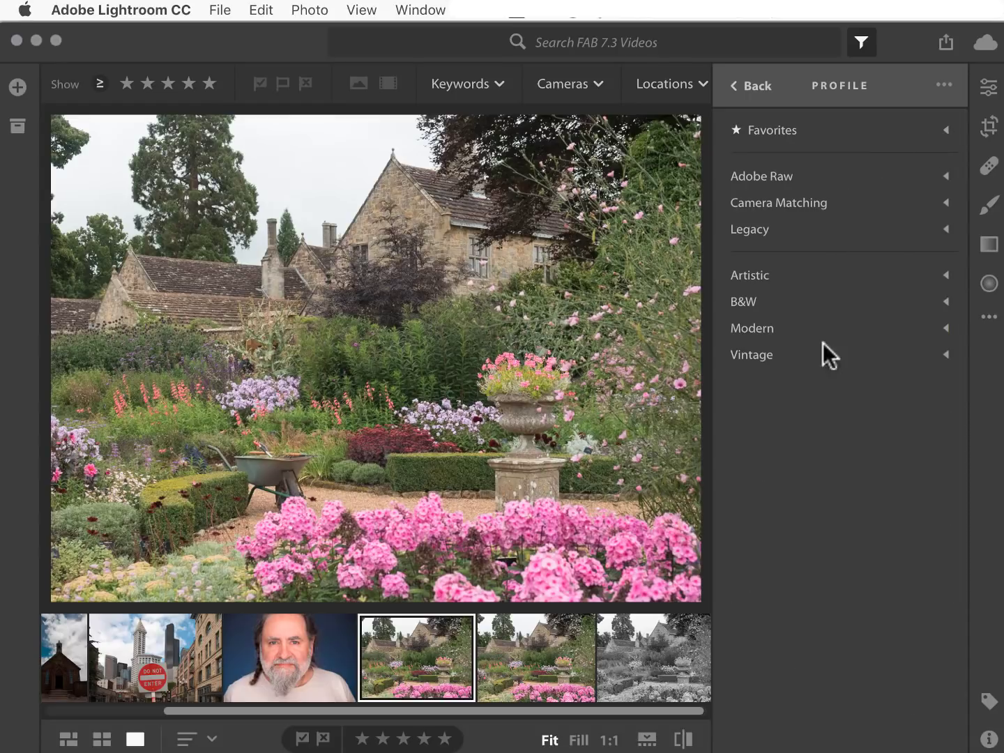